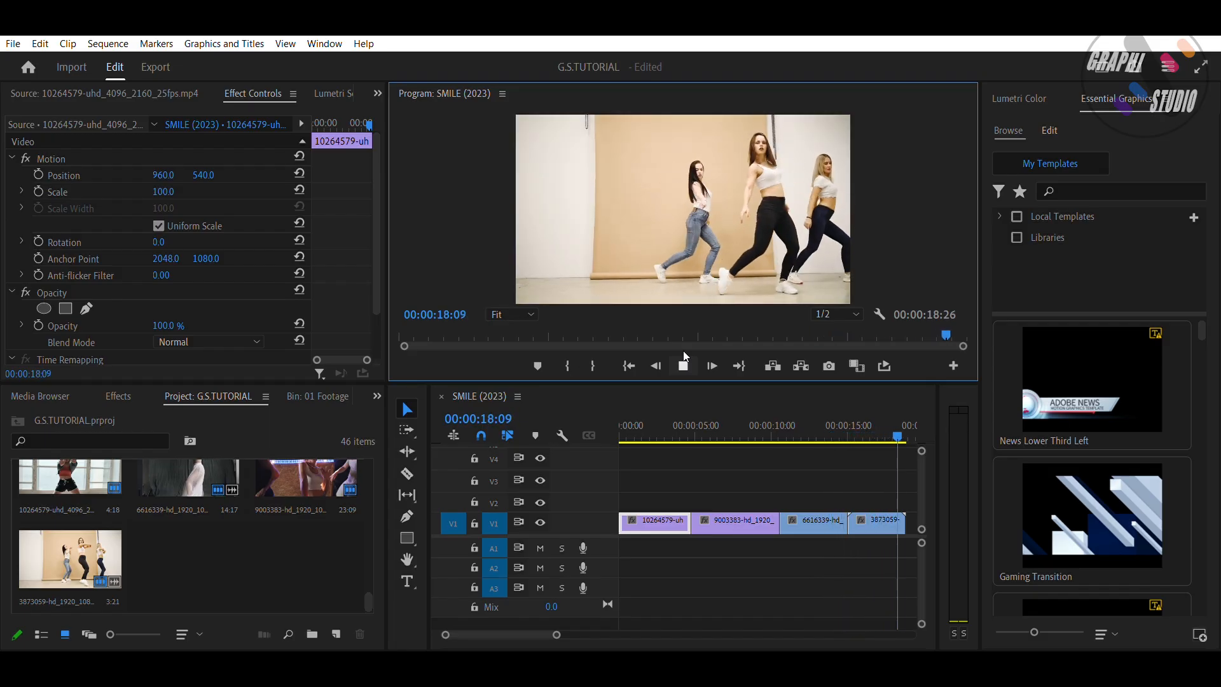
Step: Export the frame at 00:00:04:23 as a PNG still named Still027 and import it into the project
drag(624, 425, 697, 440)
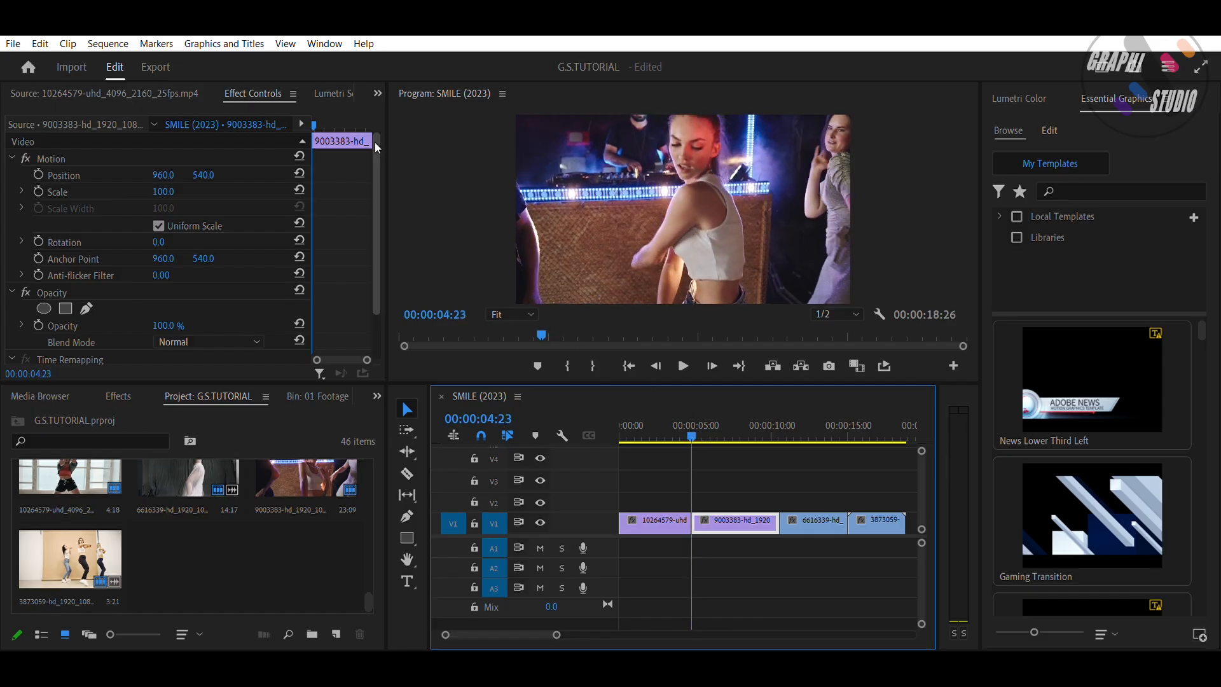
click(313, 110)
drag(313, 113, 309, 114)
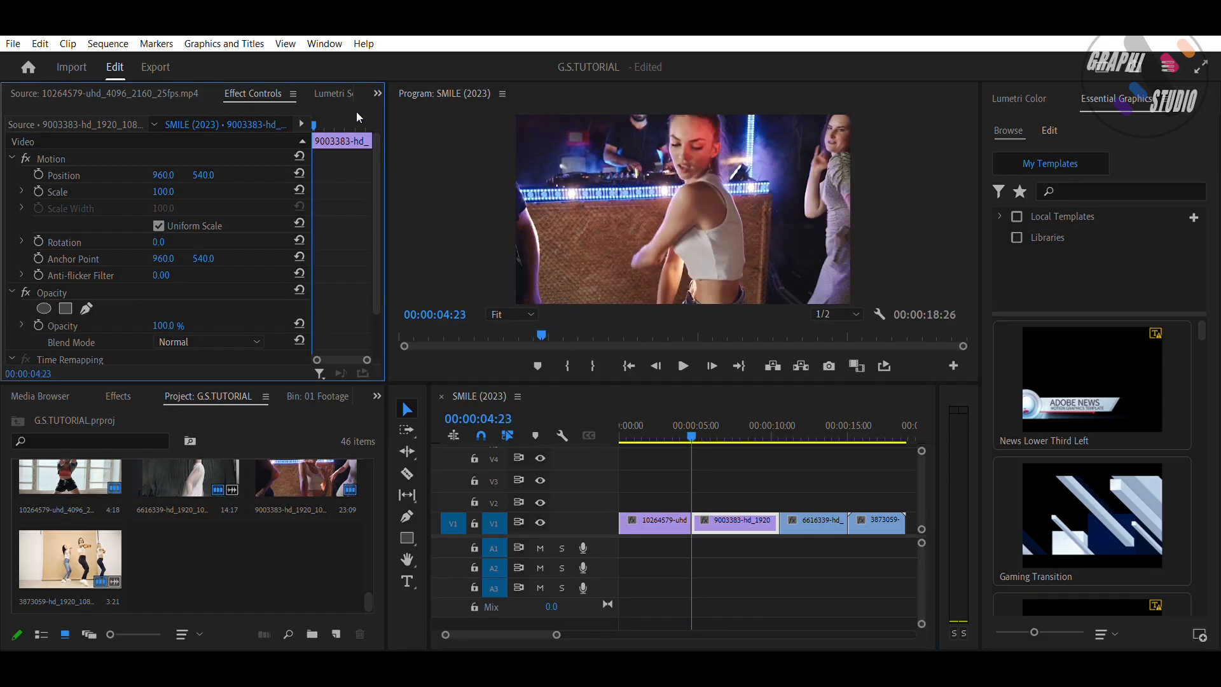
click(830, 364)
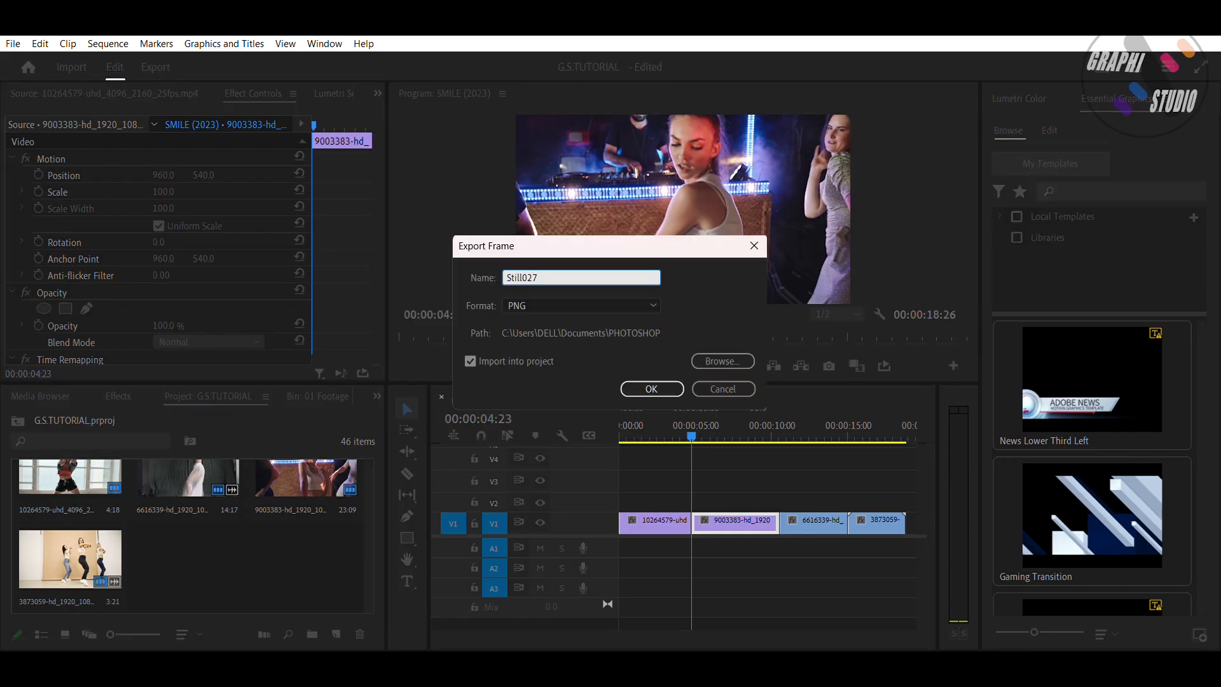
click(667, 390)
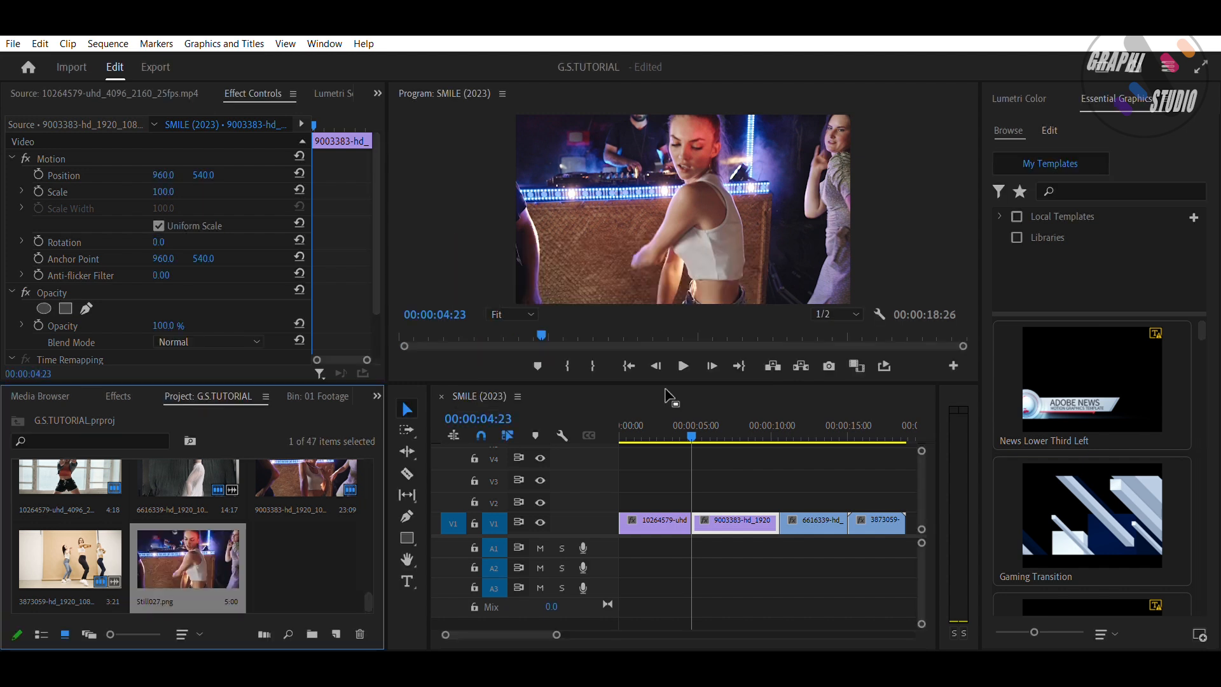
Step: Place Still027 on track V2 at the playhead and open it for editing in Photoshop
drag(228, 544, 689, 500)
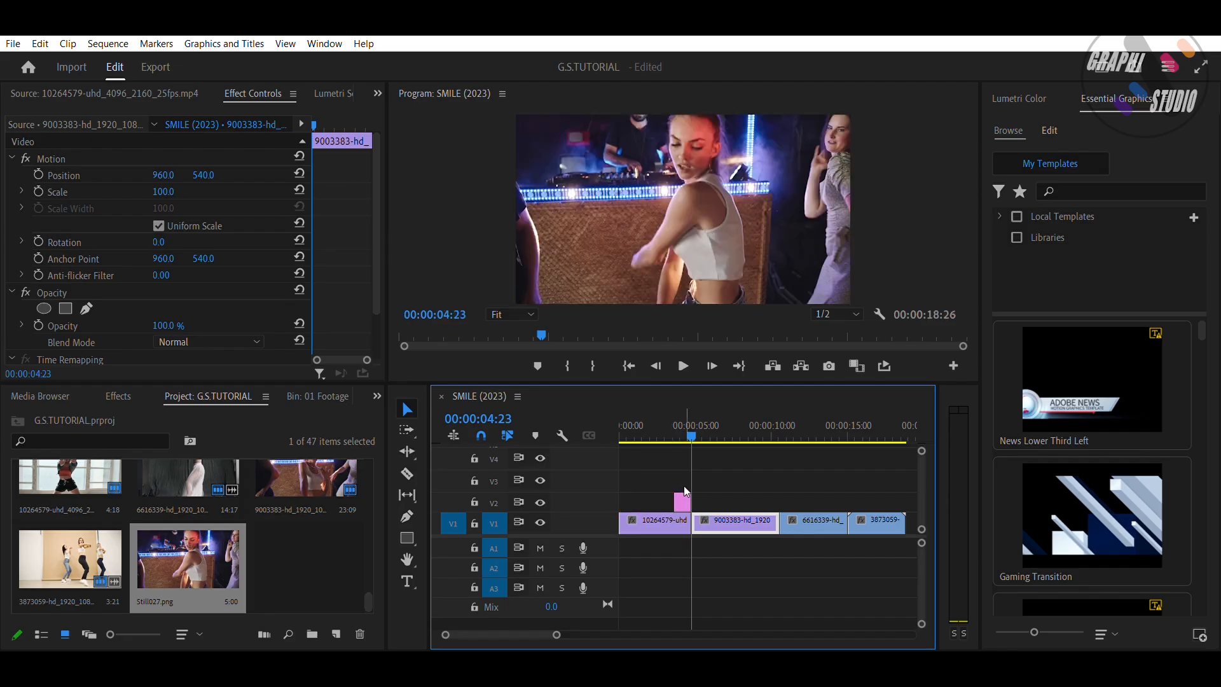
click(685, 492)
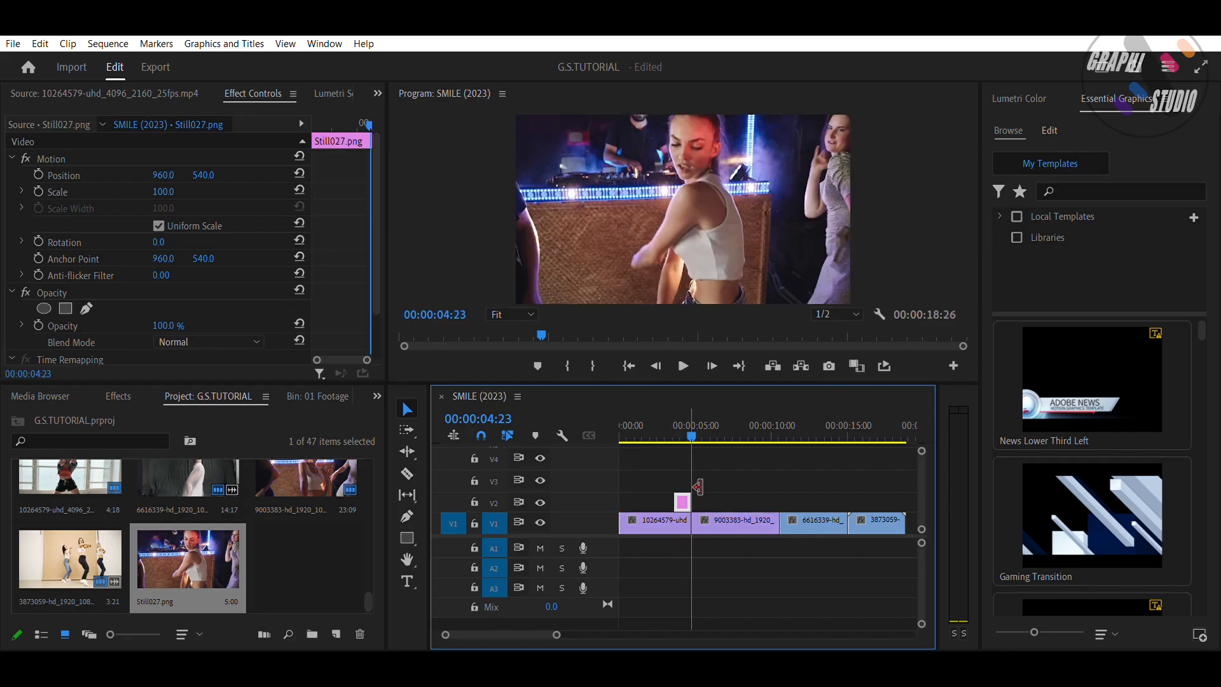
right_click(687, 492)
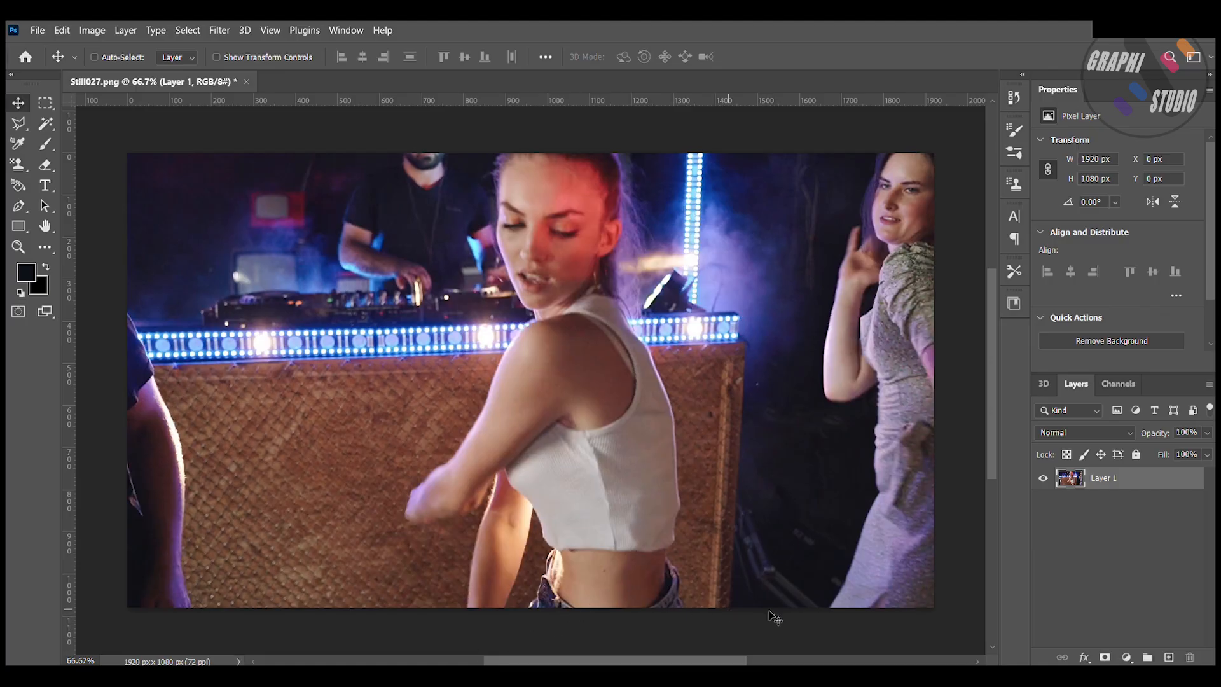
Step: Remove the background from the still image
click(1097, 342)
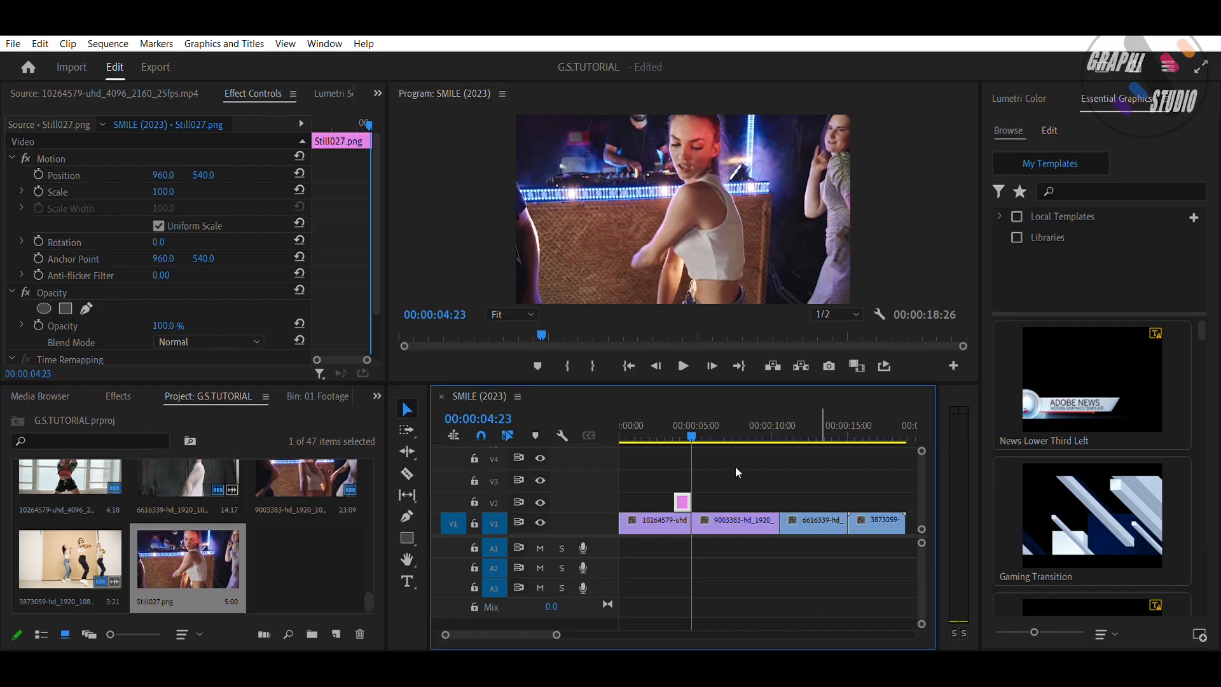
drag(185, 555, 156, 539)
Step: Apply the Transform effect to the Still027 clip on track V2
drag(686, 412, 673, 406)
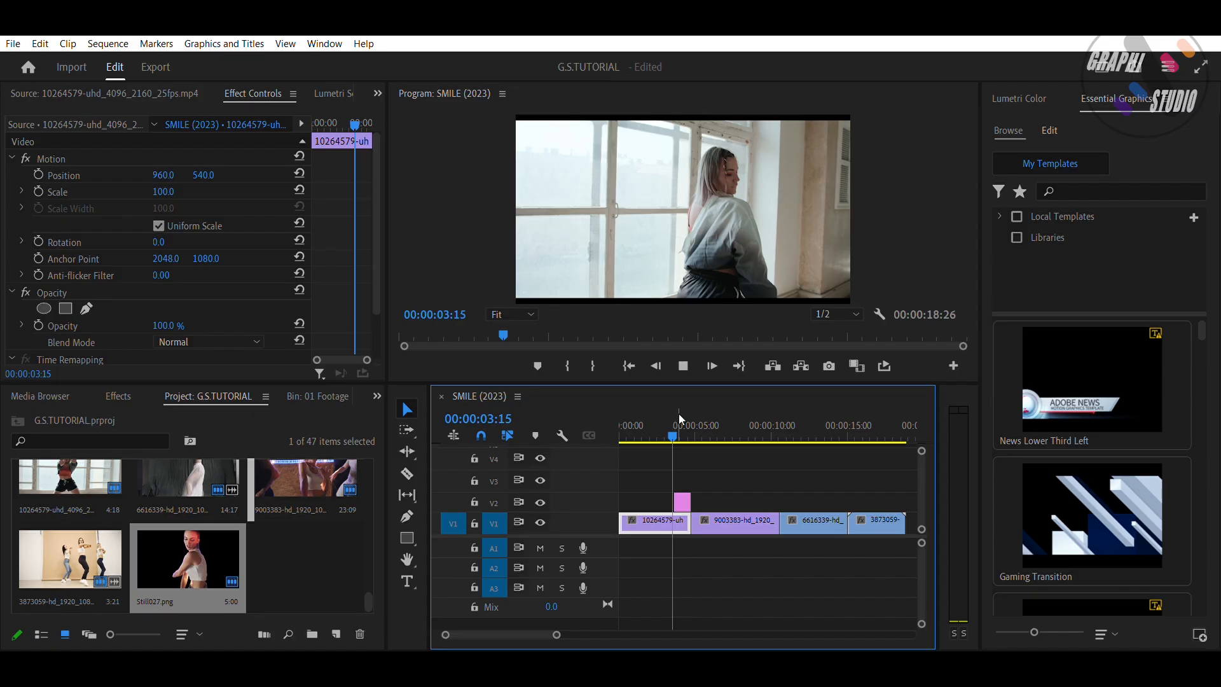
click(678, 413)
click(683, 502)
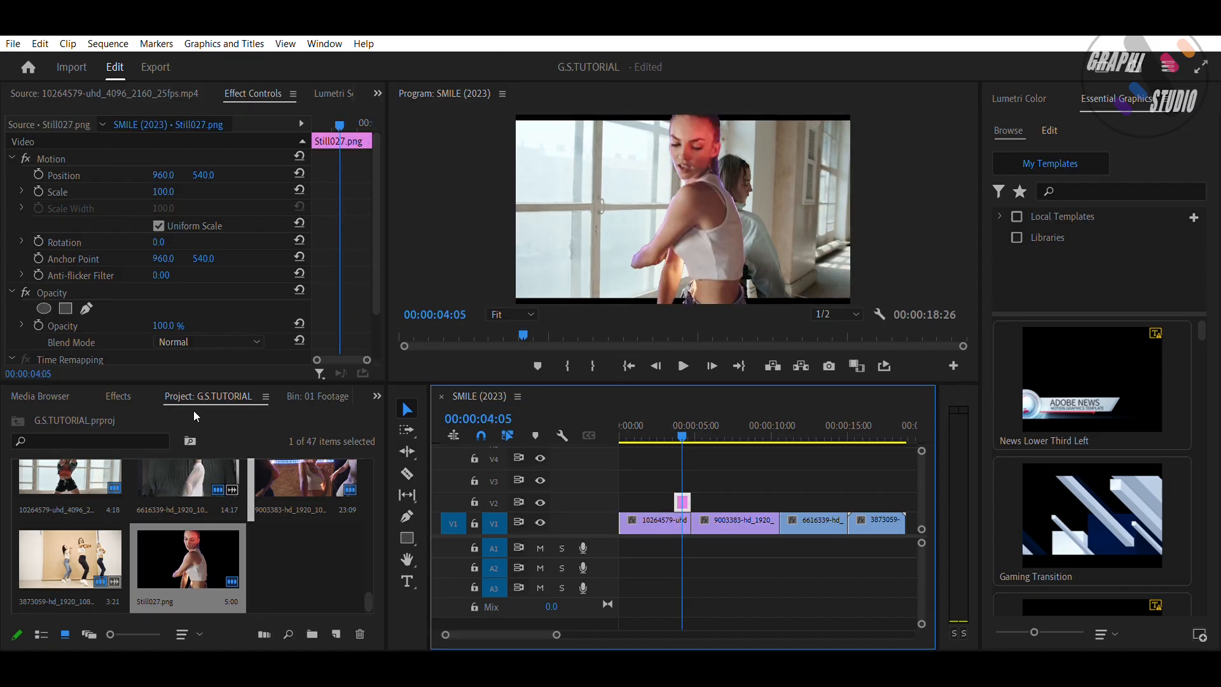
click(122, 386)
drag(96, 531, 683, 502)
click(164, 417)
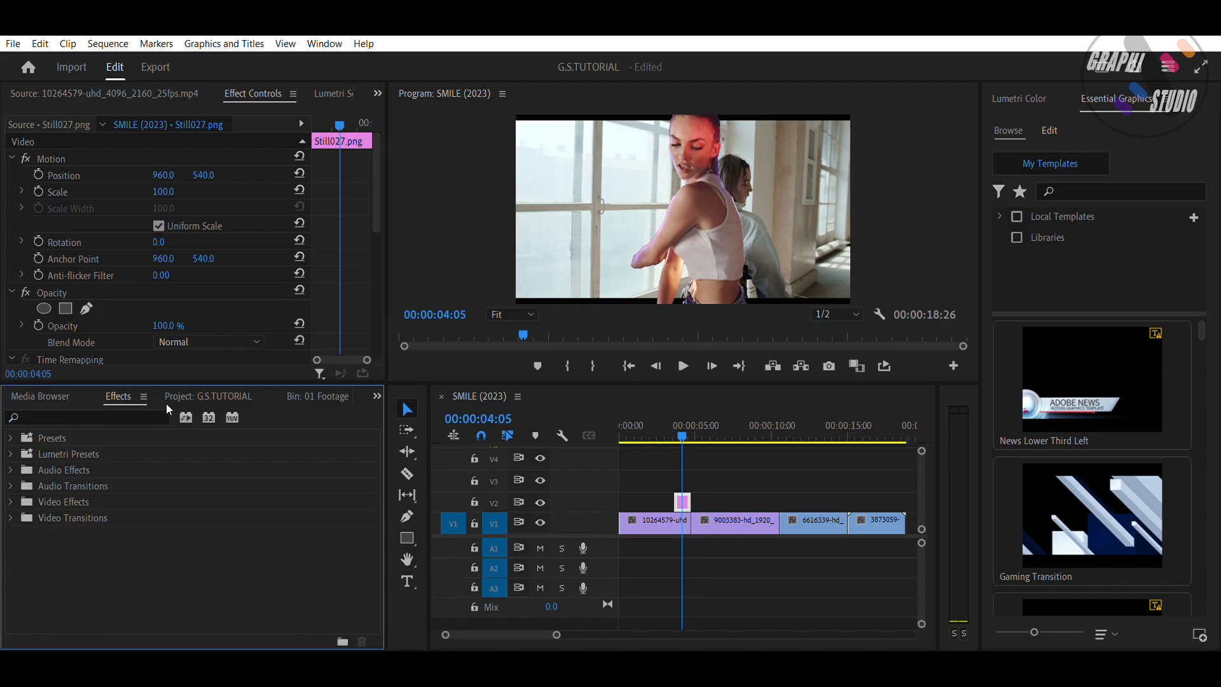
Step: Enable Position keyframing in the Transform effect and set the X position to -393 at the current frame
drag(379, 163, 376, 229)
scroll(367, 180, down, 1)
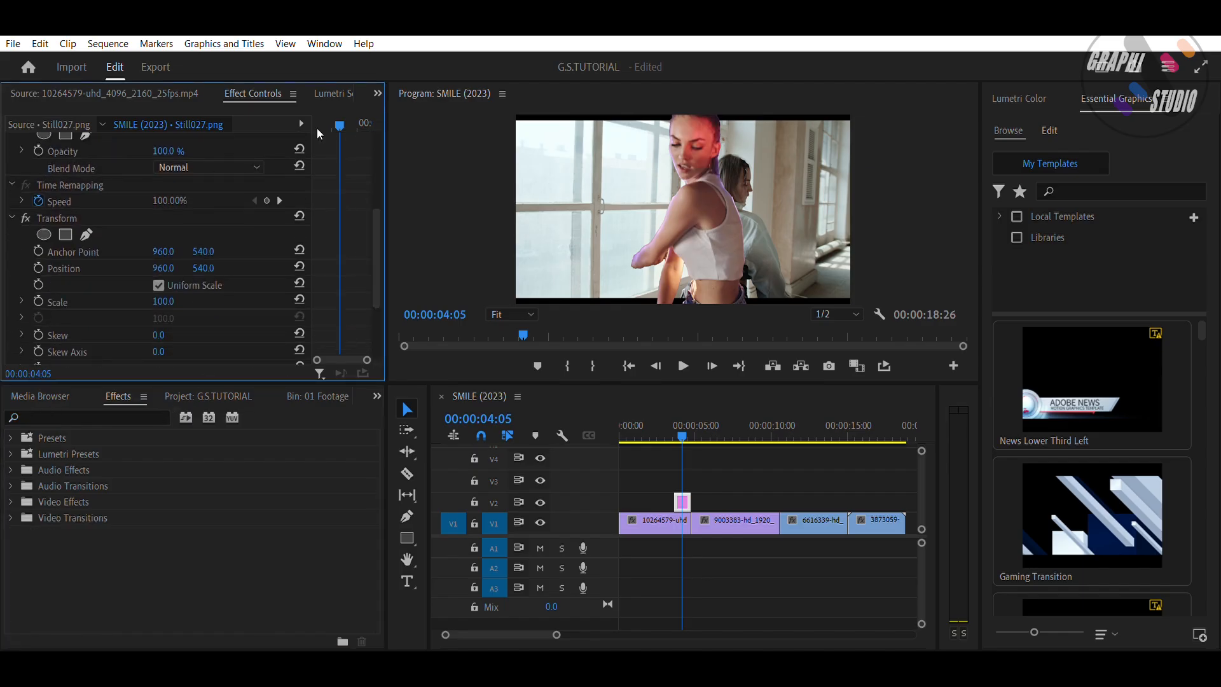
click(39, 268)
drag(340, 265, 367, 261)
click(164, 268)
text(542)
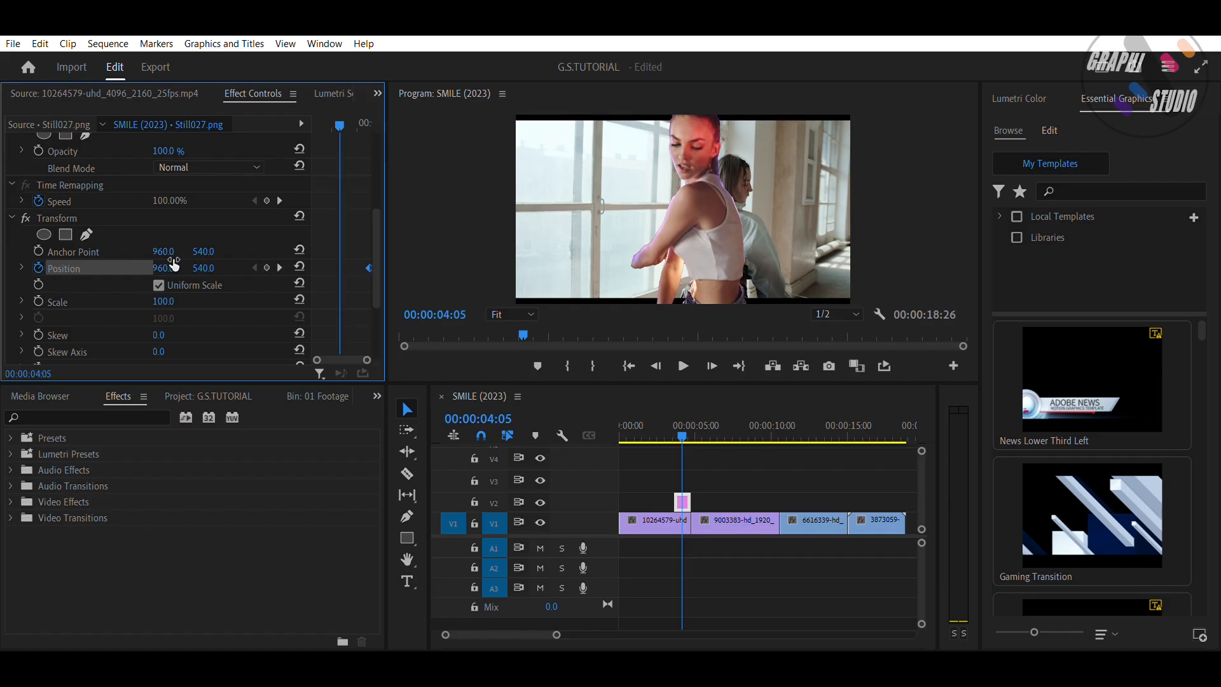
key(Return)
drag(164, 268, 107, 267)
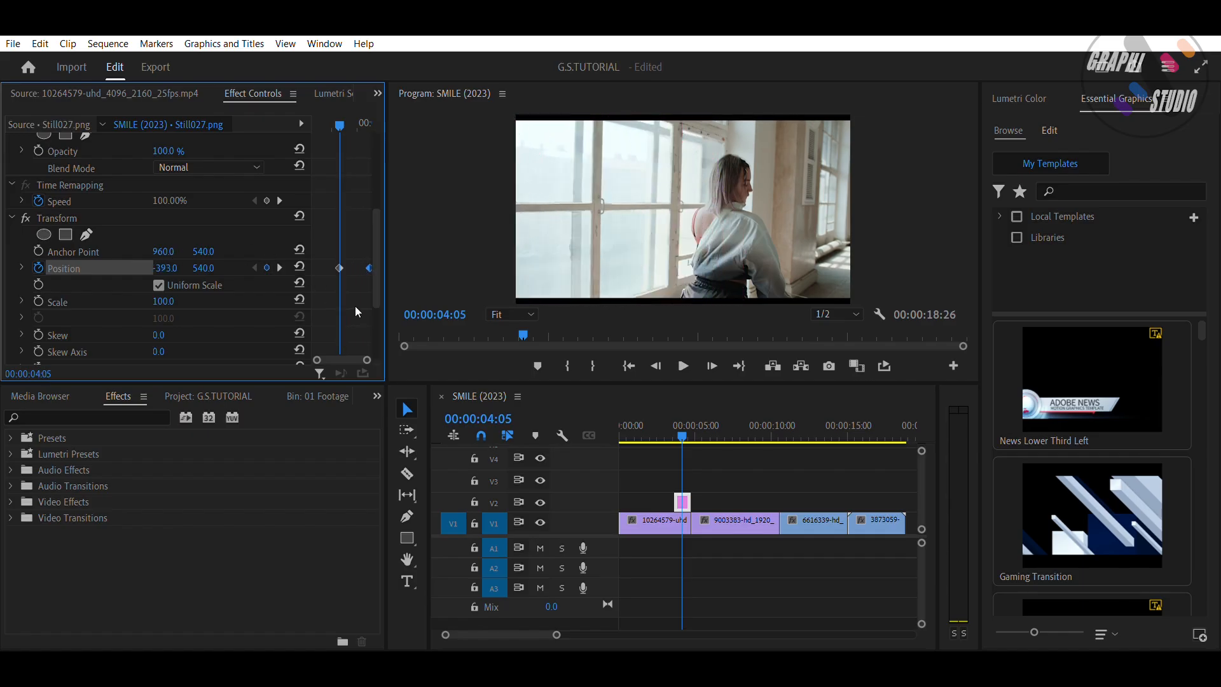
Step: Set the Transform effect's shutter angle to 60
scroll(363, 289, down, 4)
click(163, 304)
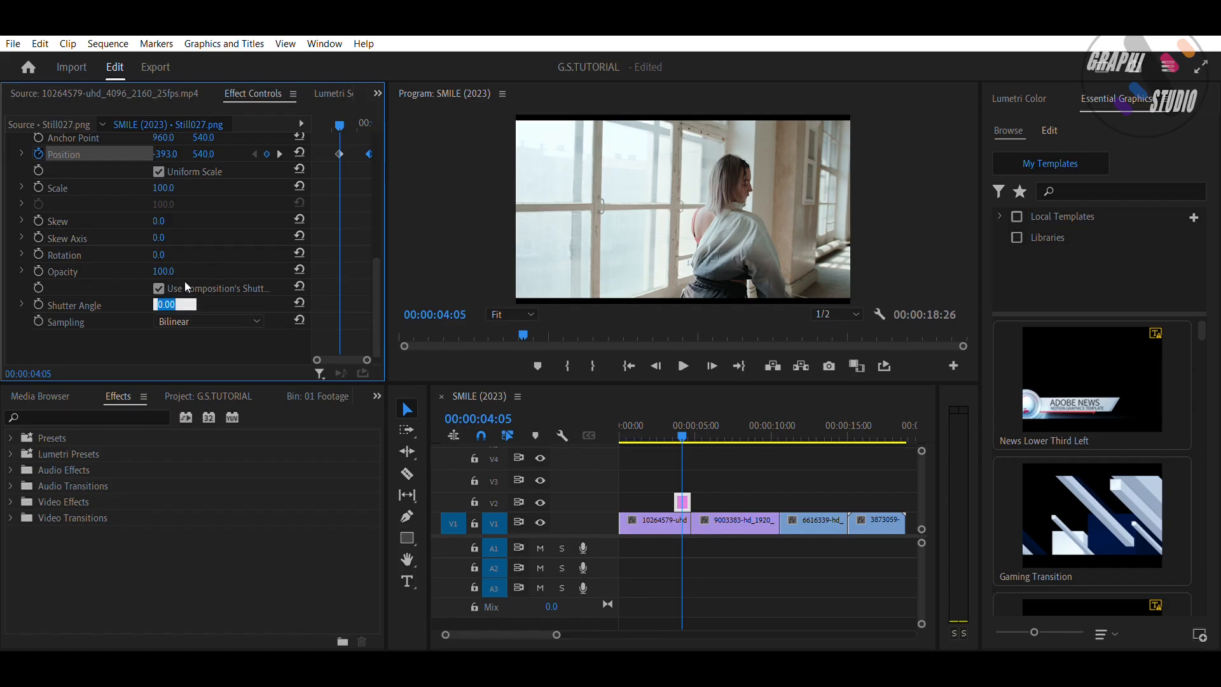
text(60)
key(Return)
click(280, 154)
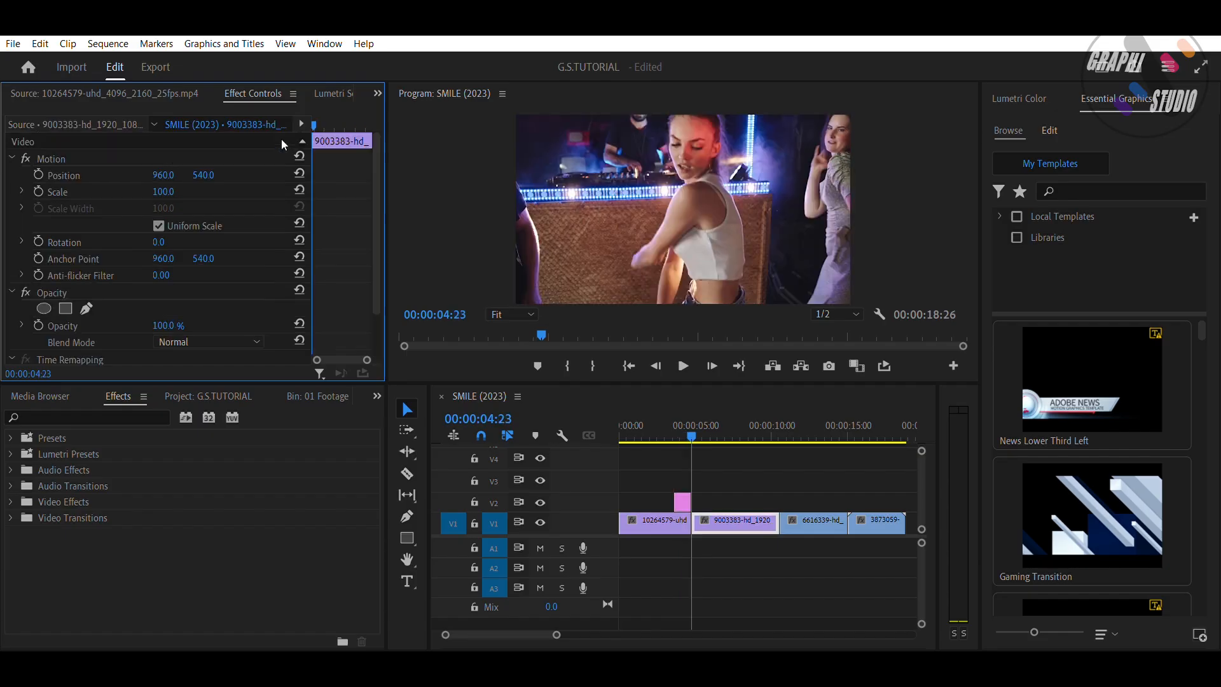
Step: Review the still clip's Transform position animation ten frames earlier
key(shift+Left)
key(shift+Left)
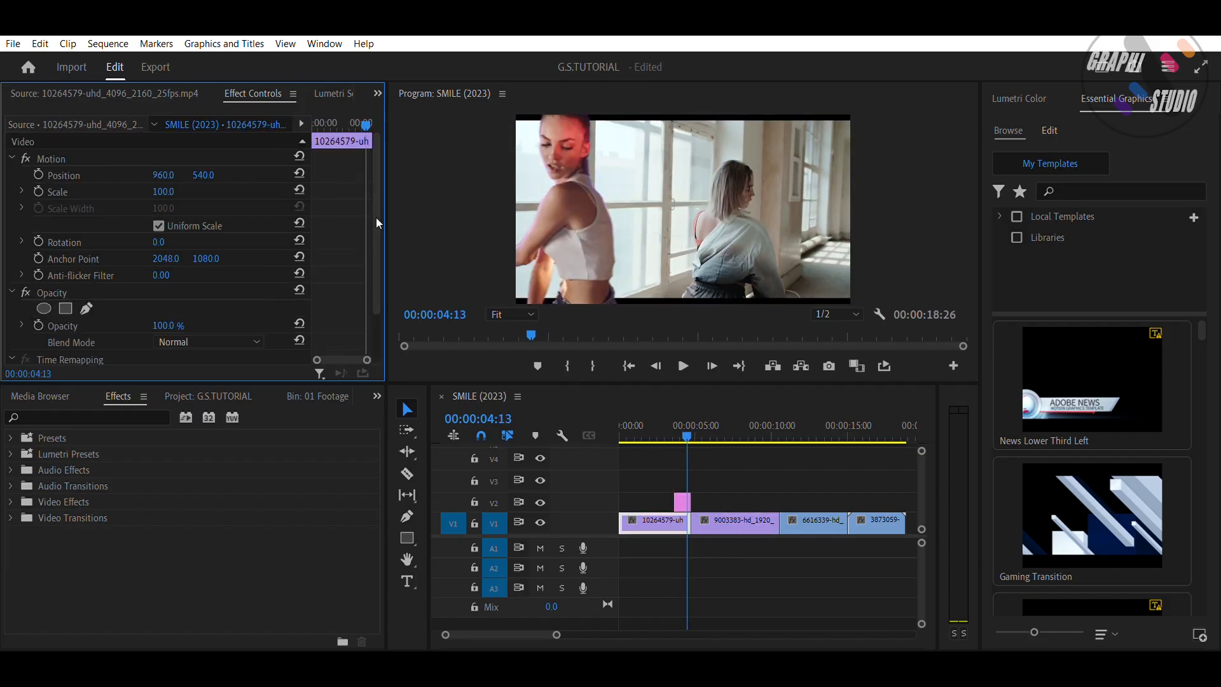
click(682, 502)
scroll(327, 259, down, 6)
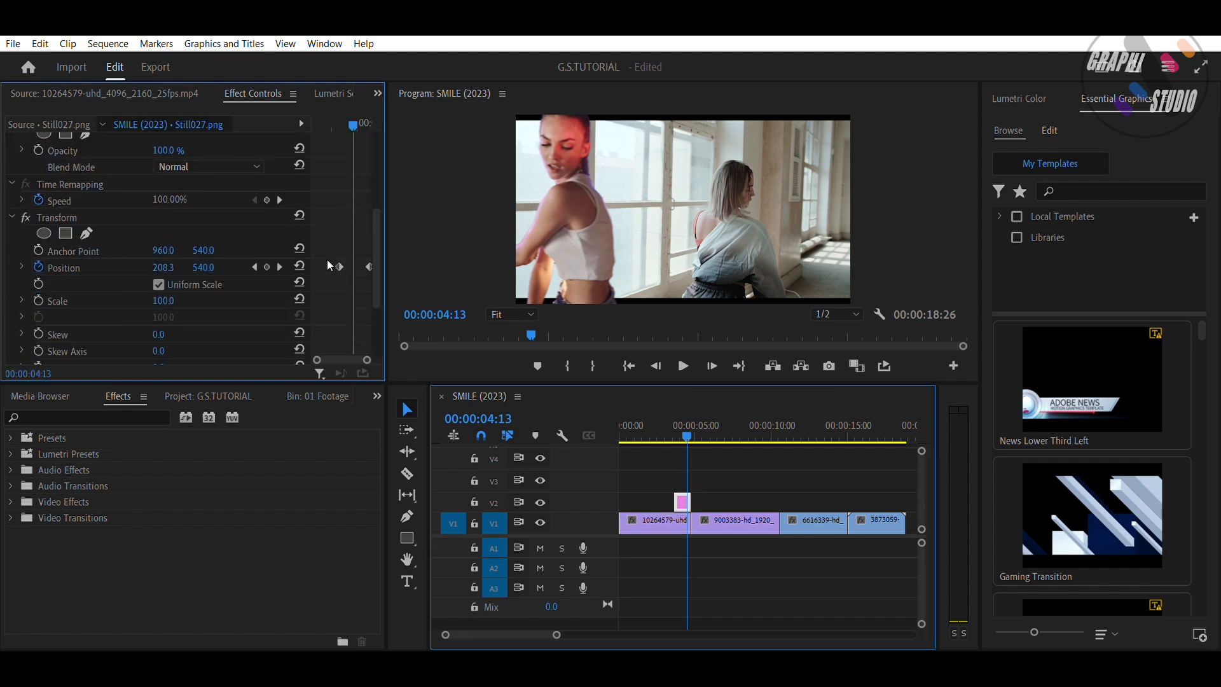
drag(339, 235, 353, 234)
Step: Play back the sequence to preview the fly-in effect
drag(678, 501, 682, 498)
drag(686, 426, 678, 406)
key(space)
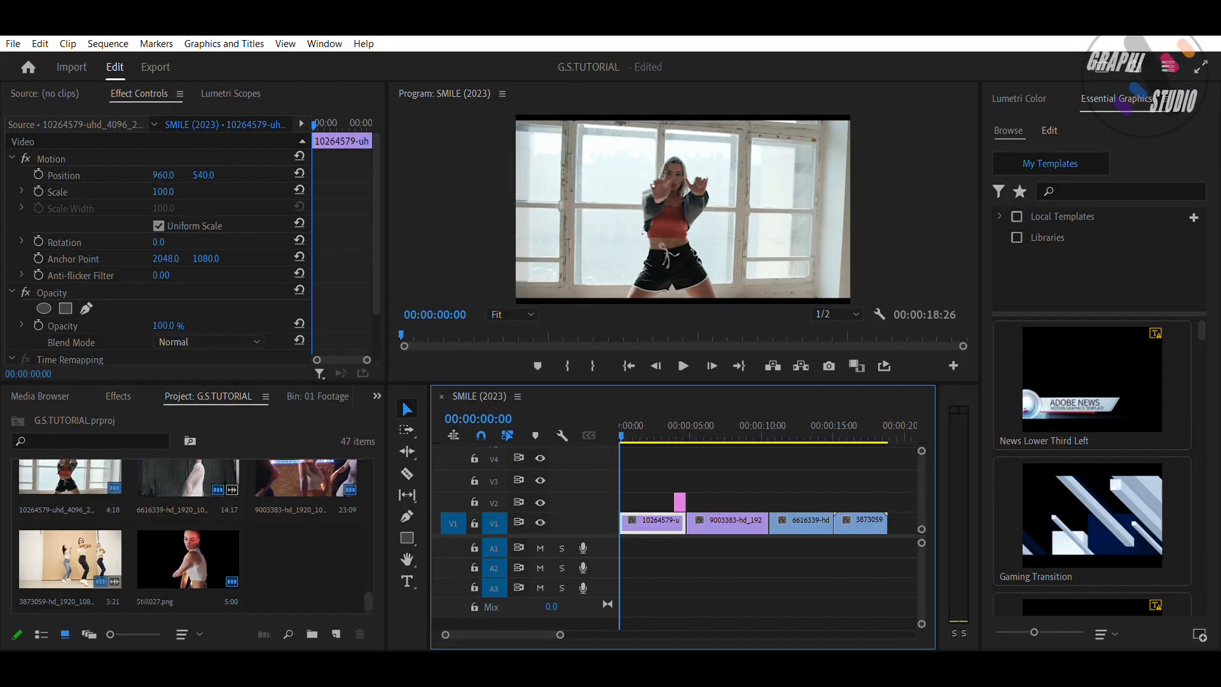
key(space)
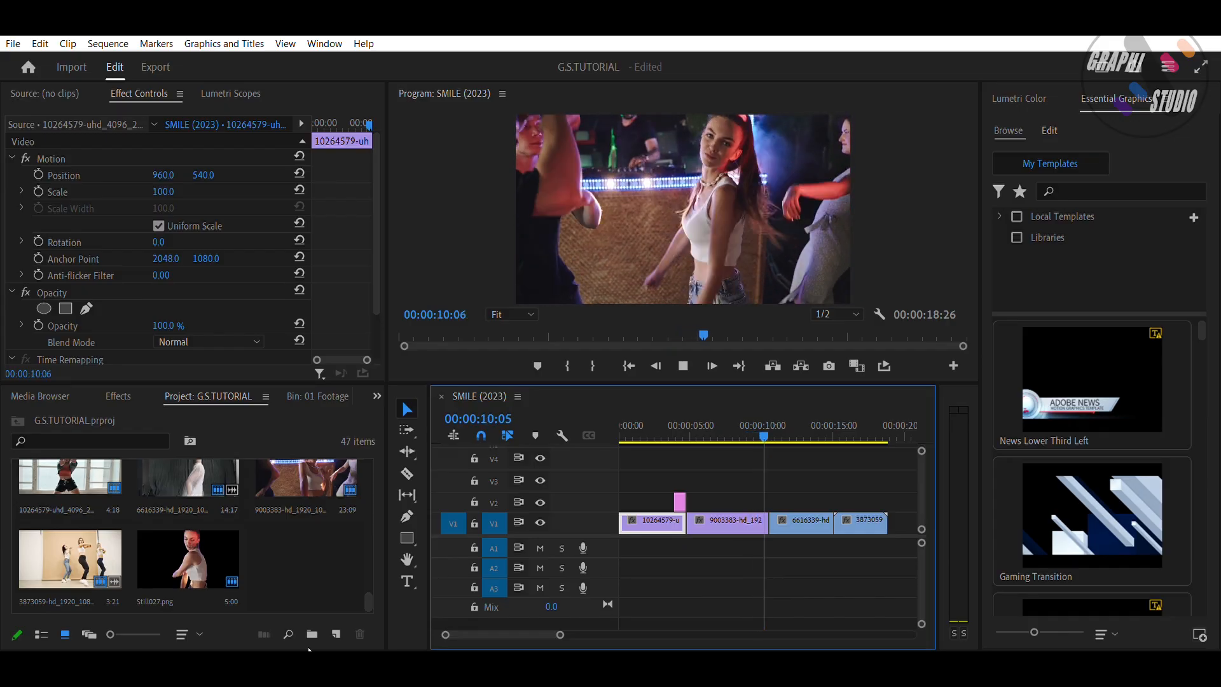
key(space)
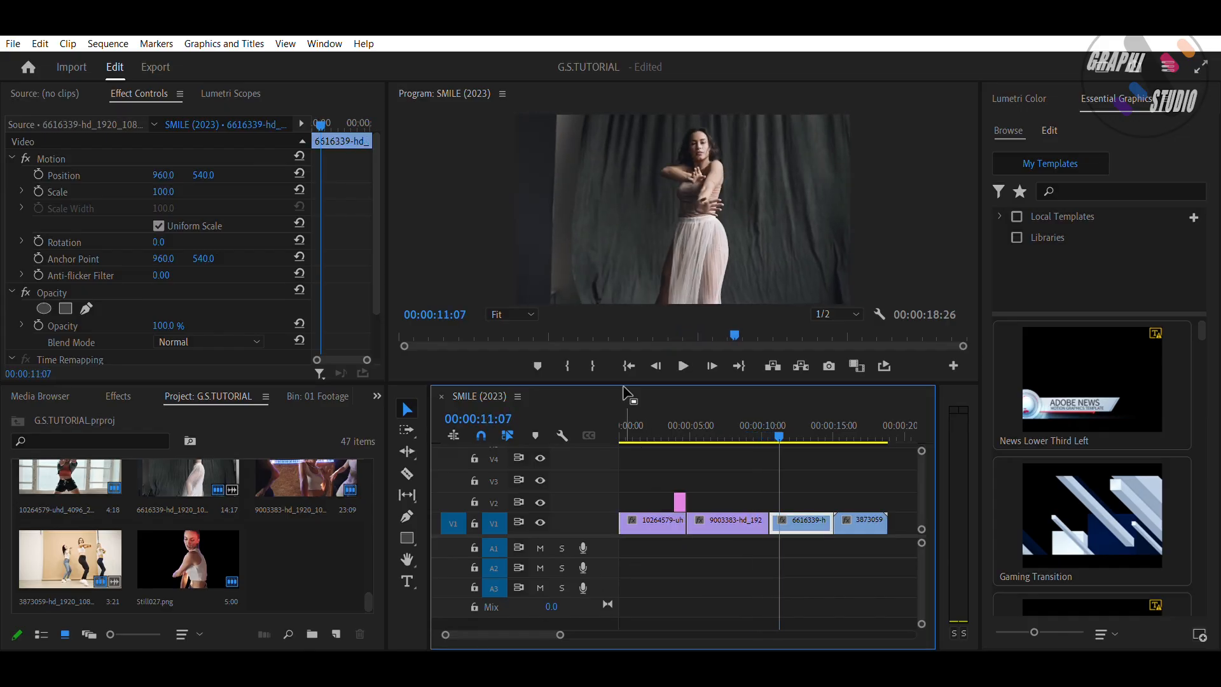
Step: Export the frame at 00:00:10:16 as a PNG still named Still028 and import it into the project
drag(321, 123, 305, 104)
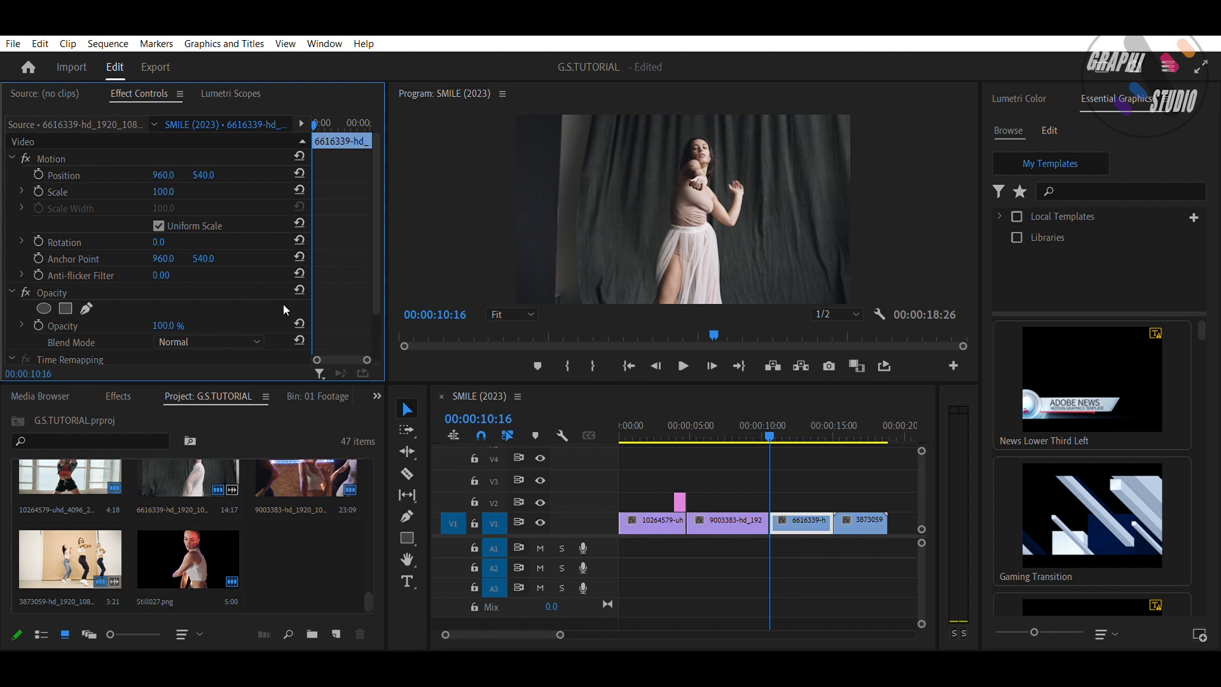
click(830, 360)
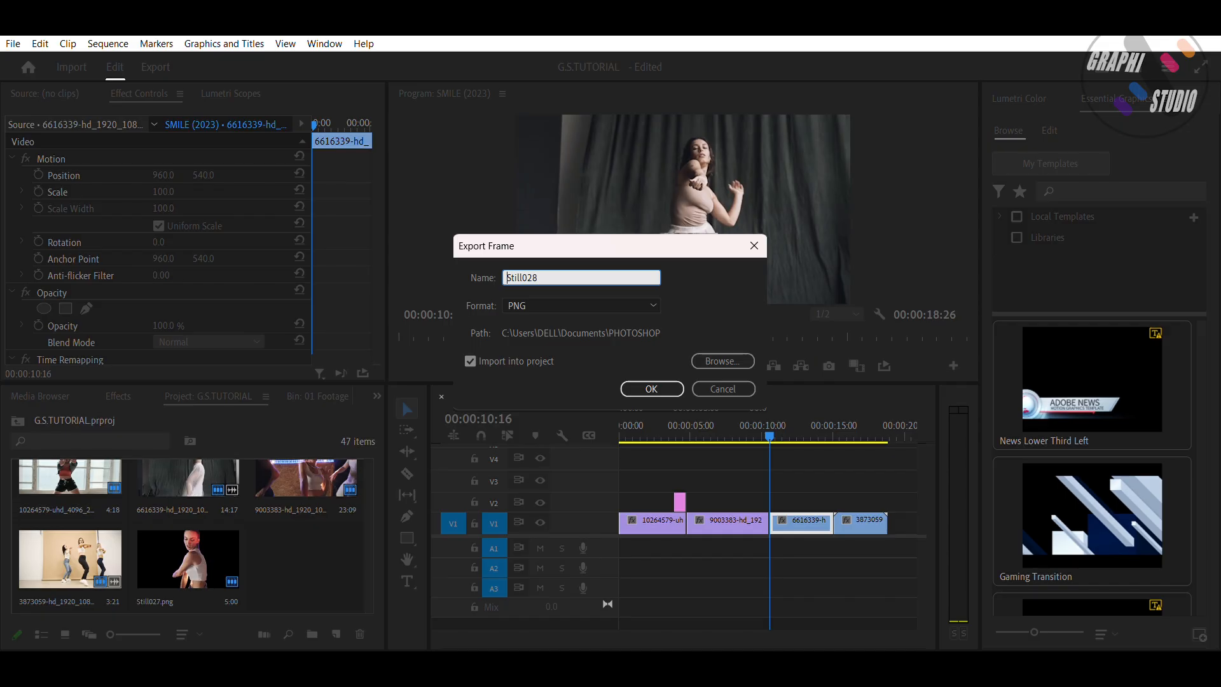
key(Return)
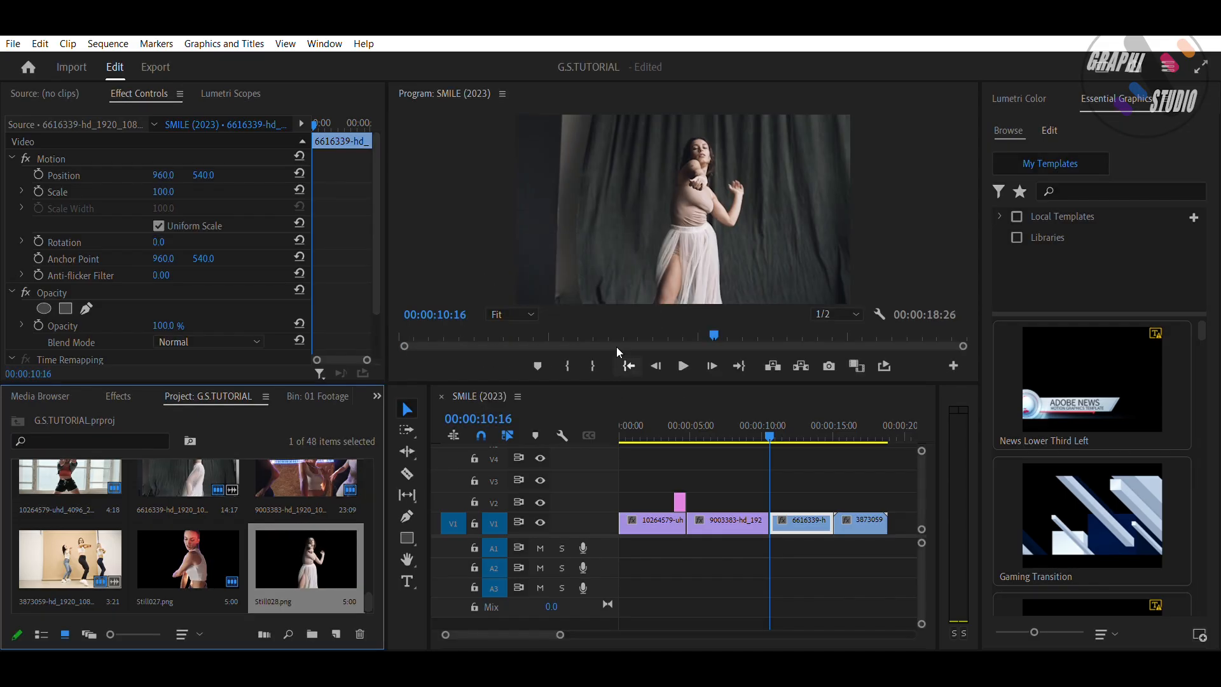
Step: Place Still028 on track V2 at the playhead and open it for editing in Photoshop
drag(264, 561, 758, 488)
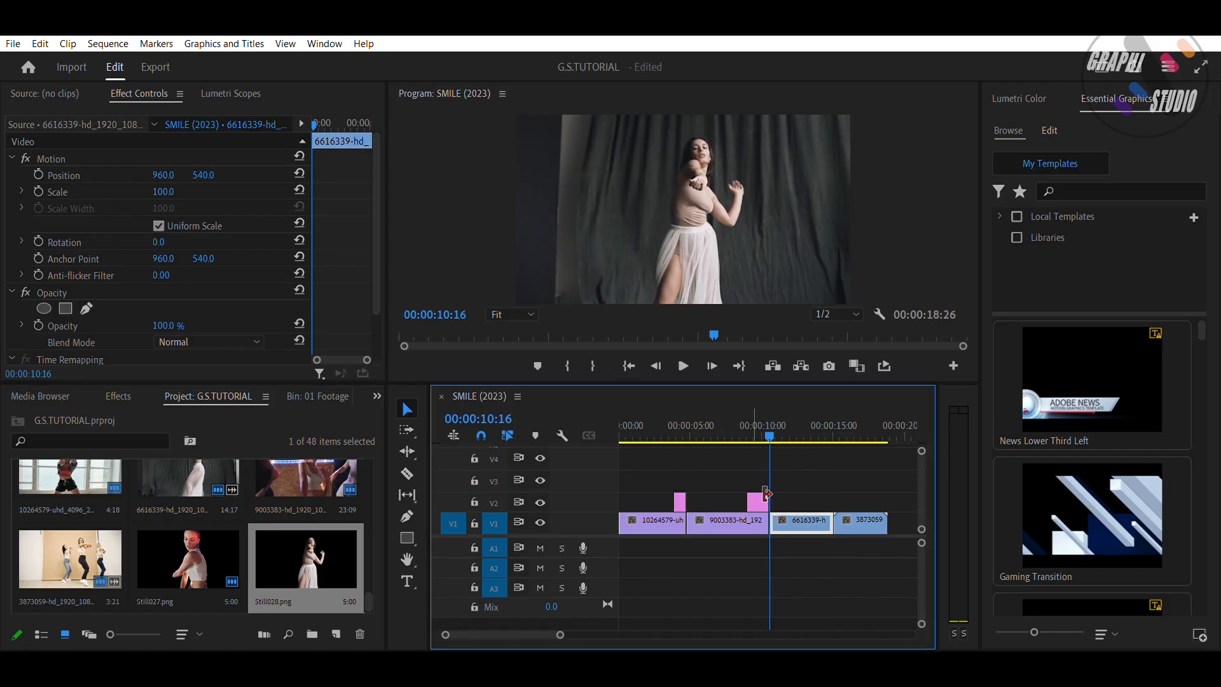
click(761, 493)
right_click(761, 494)
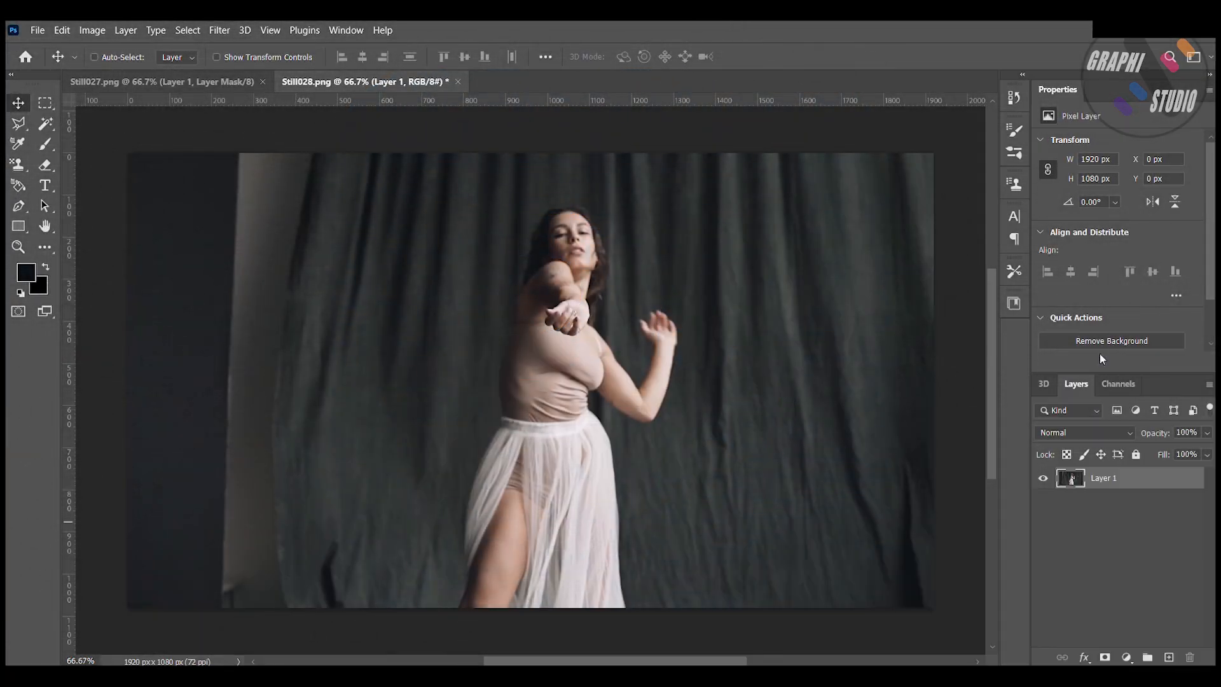
Step: Remove the background from Still028 and save the image
click(1111, 342)
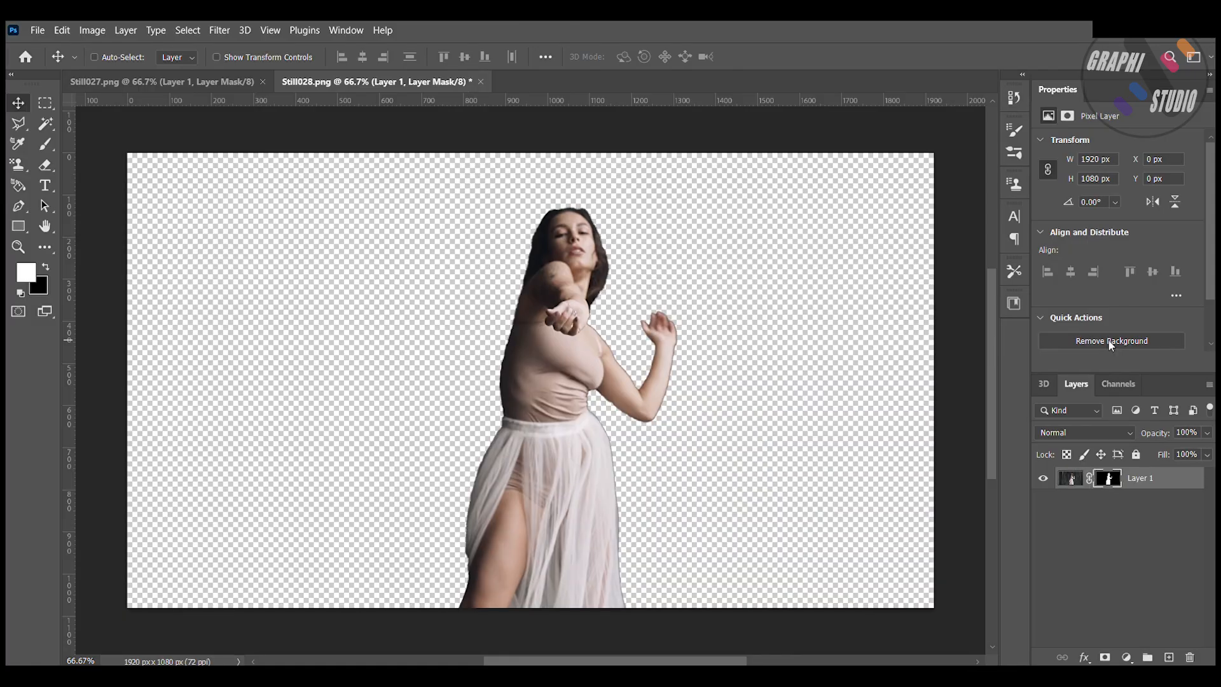
key(ctrl+s)
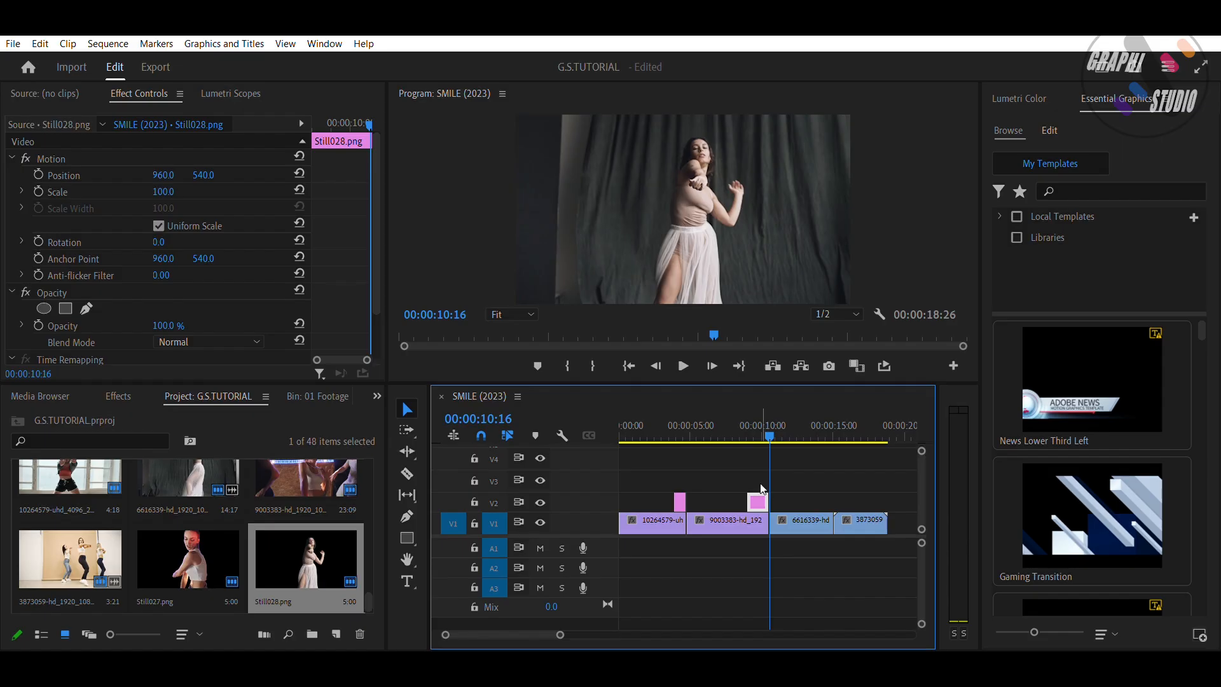
Step: Add a Rotation keyframe to Still028 and move it to the clip's end
click(761, 420)
mouse_move(762, 413)
mouse_down()
mouse_move(750, 402)
mouse_move(764, 405)
mouse_up()
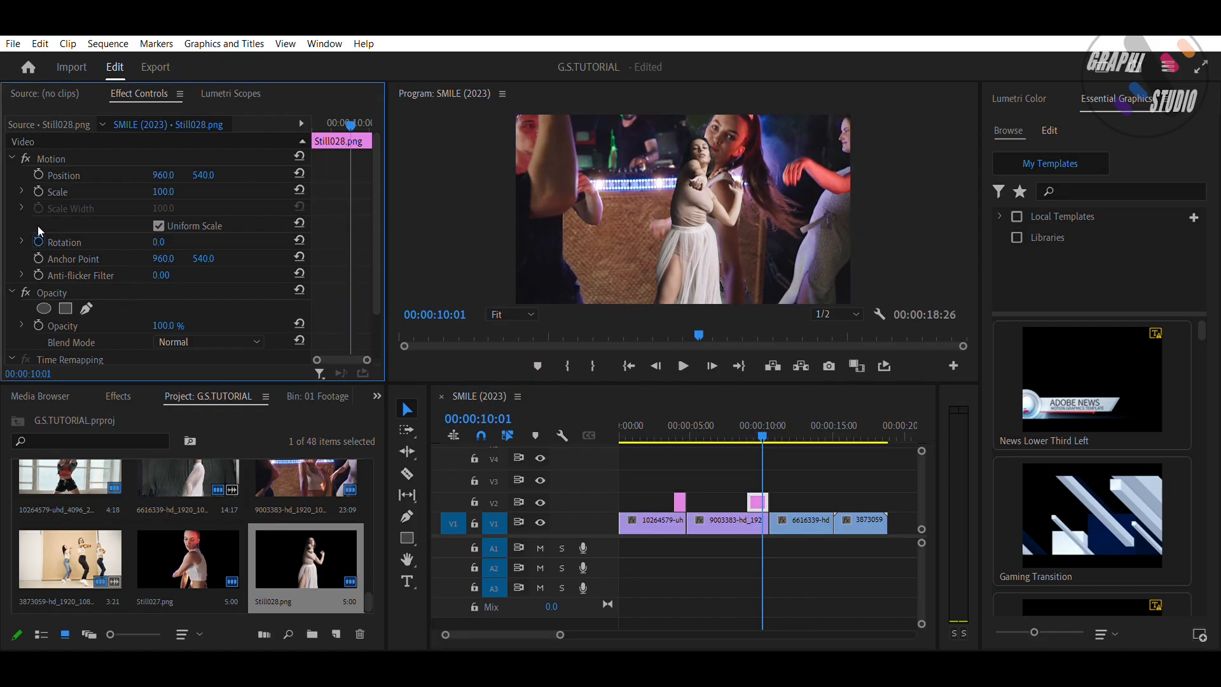
click(38, 242)
drag(159, 242, 188, 242)
key(ctrl+z)
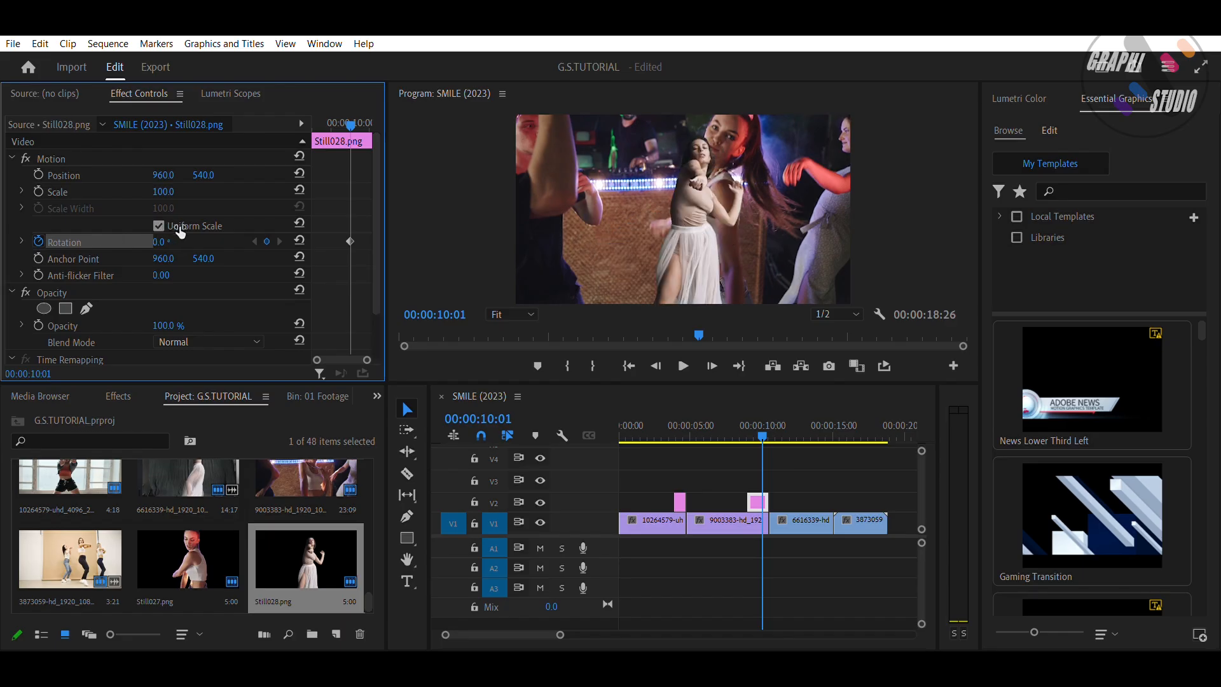
drag(350, 241, 370, 242)
key(Down)
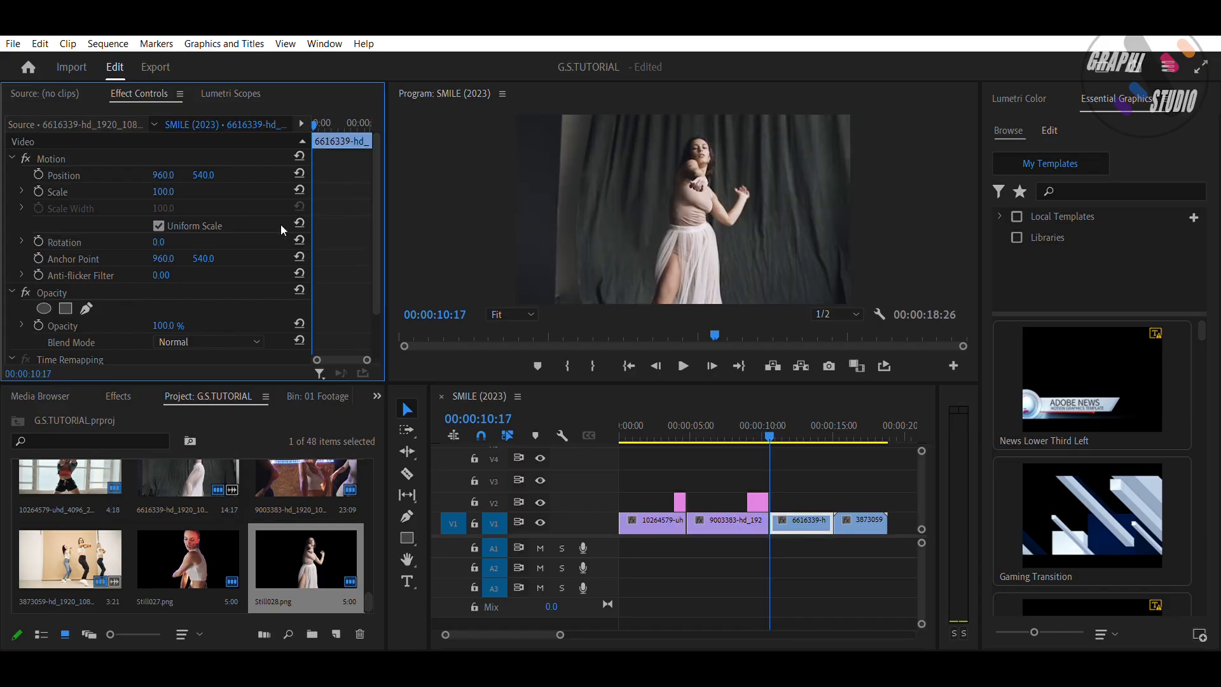
Step: Set Still028's rotation to 1x0.0° at 00:00:10:07
key(shift+Left)
key(shift+Left)
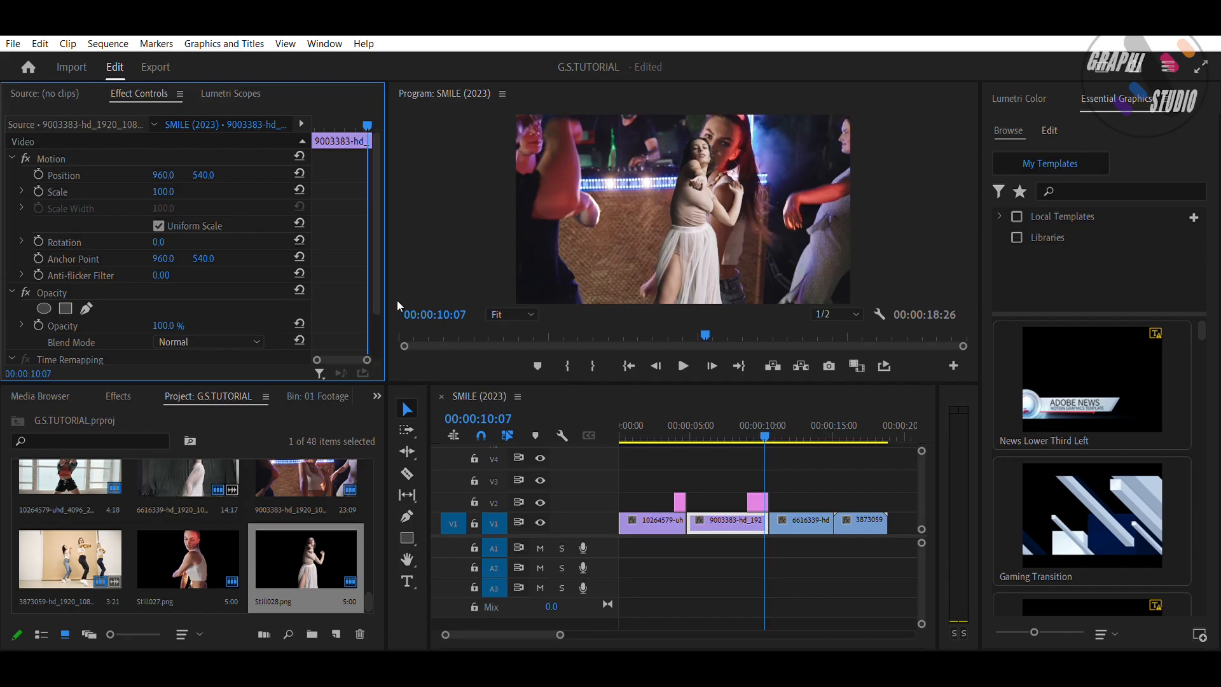
click(758, 501)
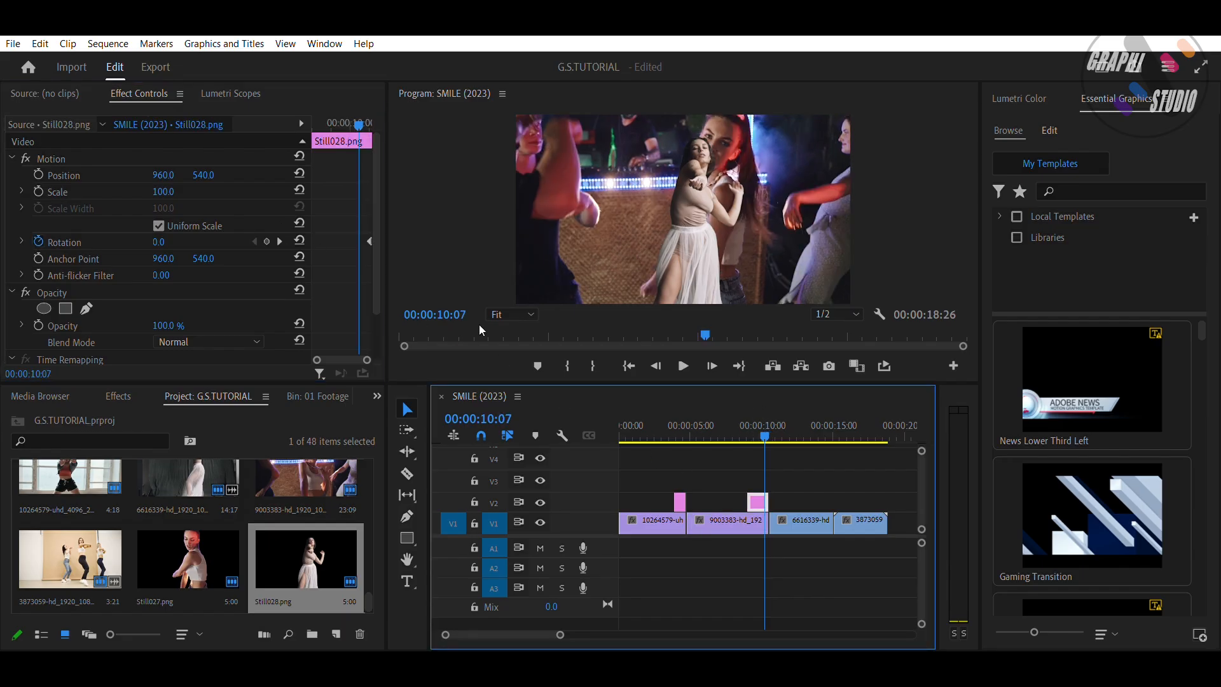
click(159, 241)
text(360)
key(Return)
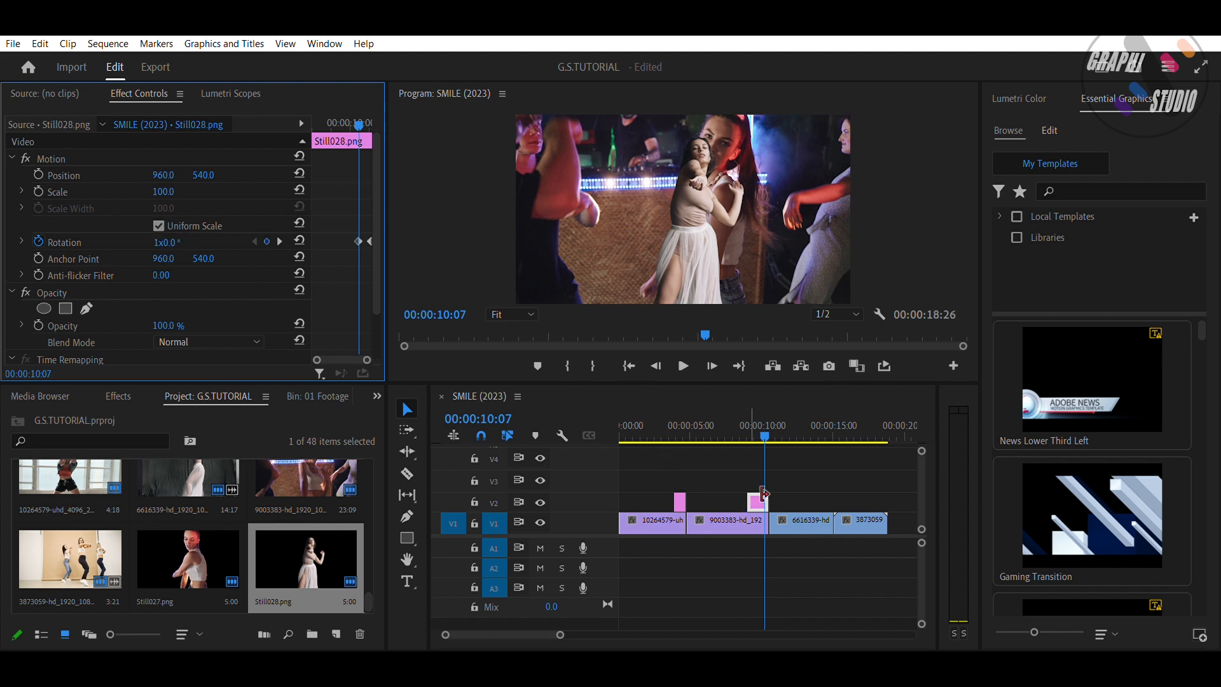
Step: Trim the Still028 clip on track V2
drag(764, 493, 776, 500)
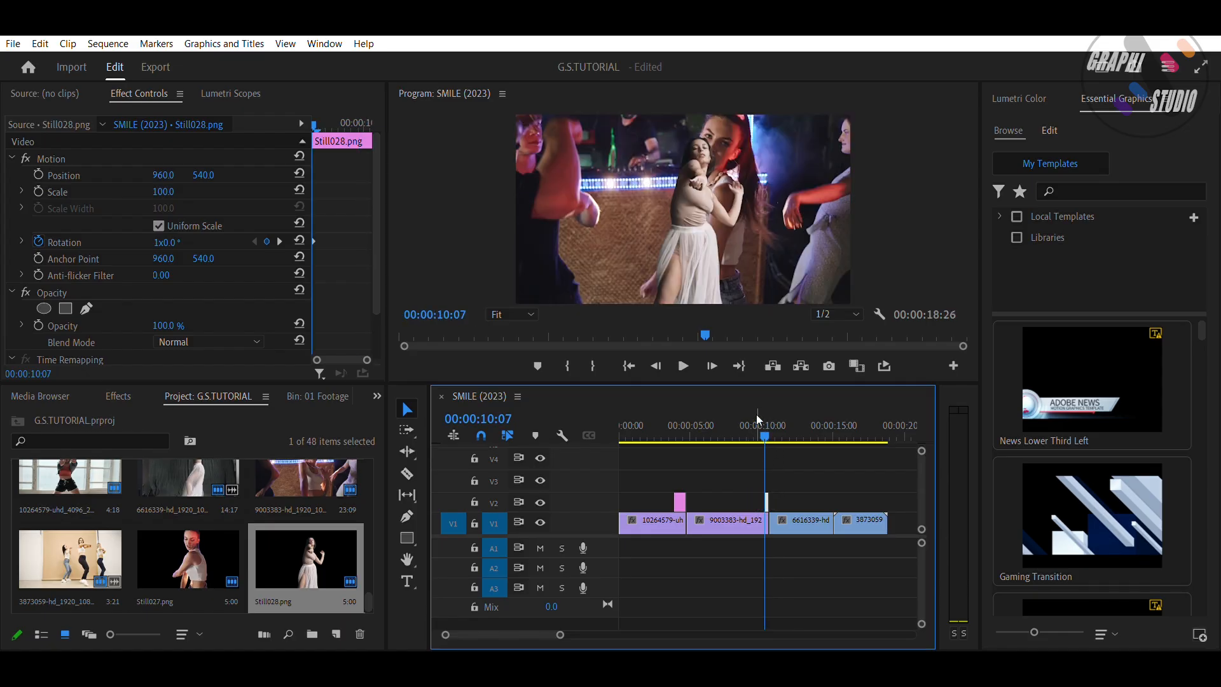
Step: Play the sequence from the Still028 freeze at 00:00:10:07 to review the rotation effect
click(753, 409)
key(space)
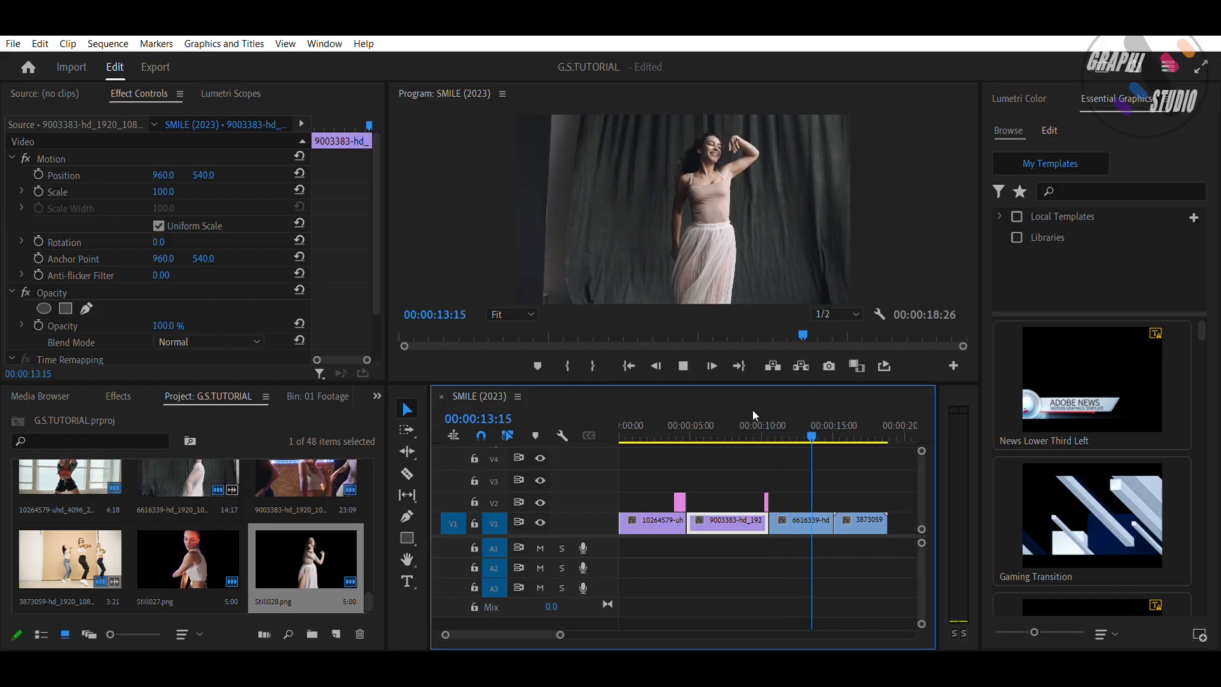
key(space)
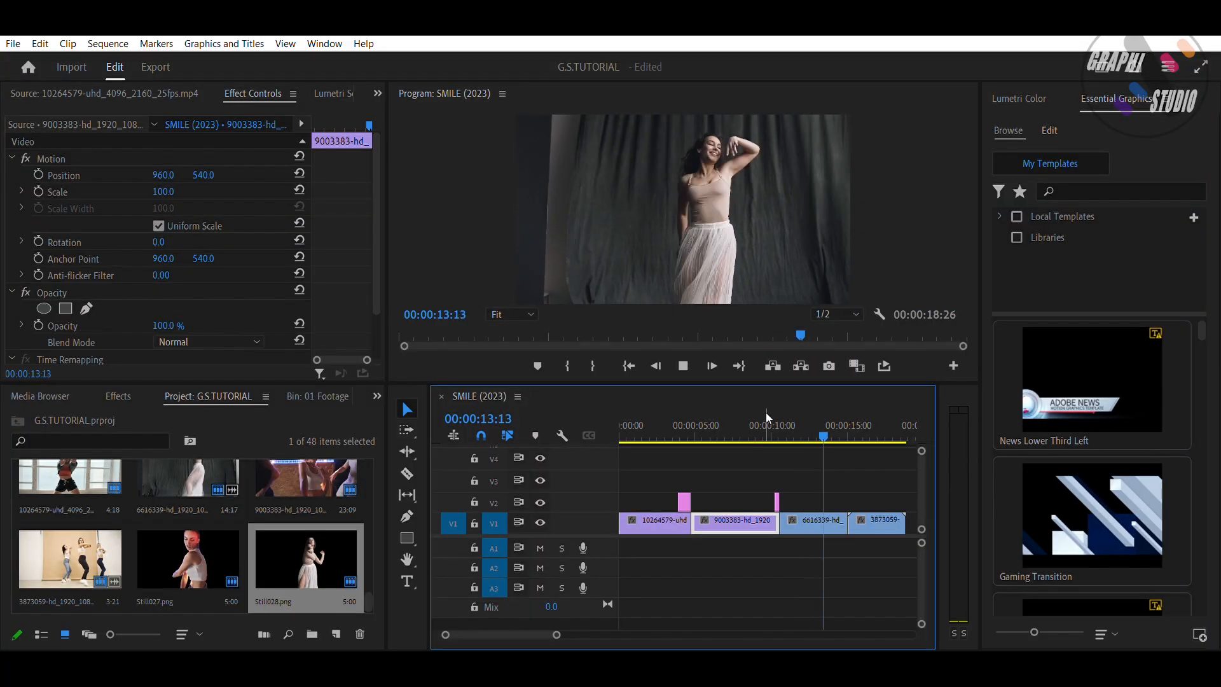
Step: Export a PNG frame at 00:00:15:01 named Still029 and import it into the project
drag(317, 125, 274, 107)
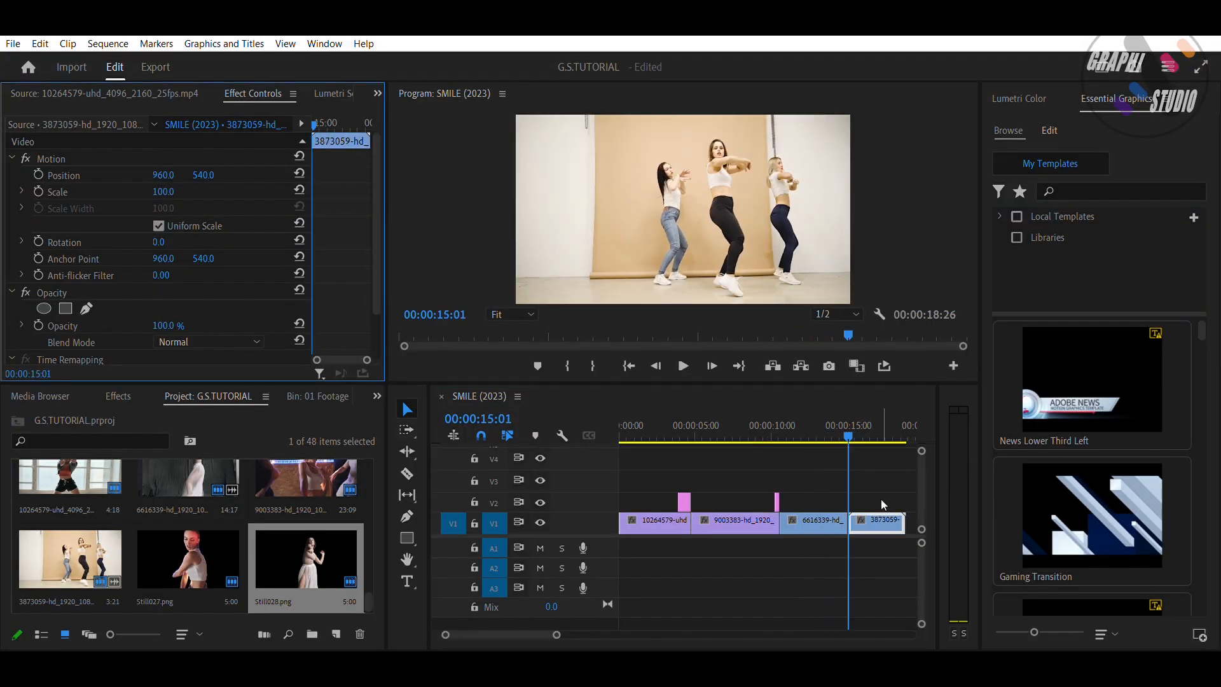
click(826, 366)
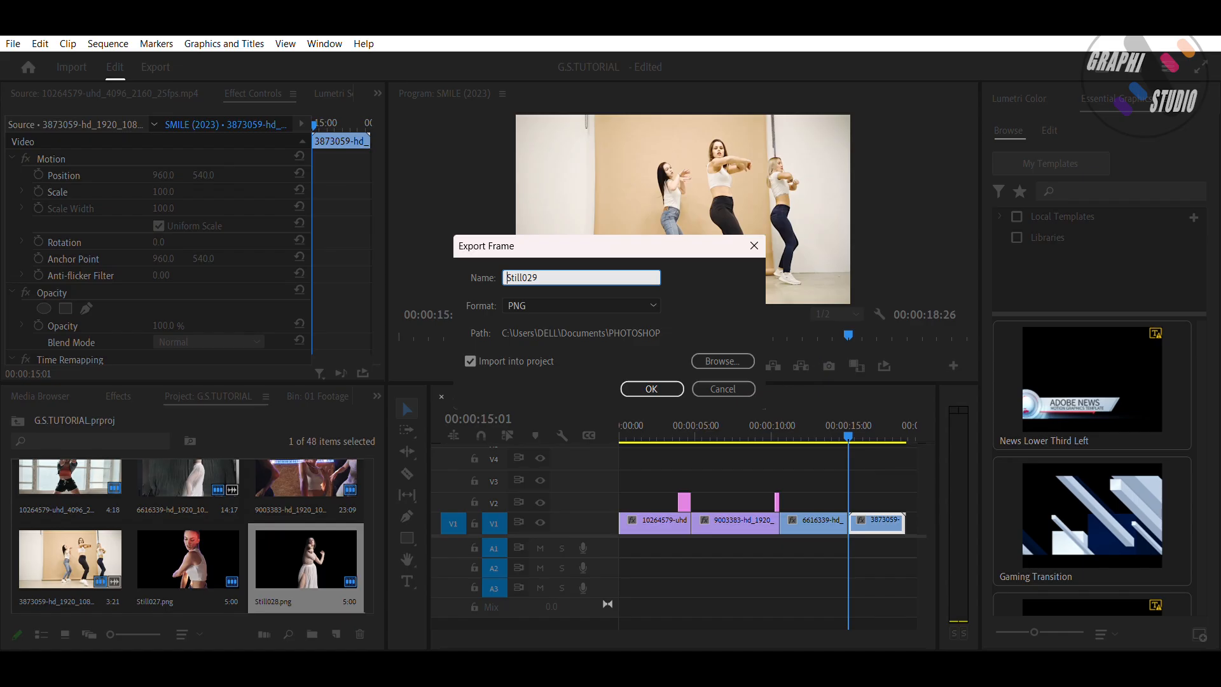
key(Return)
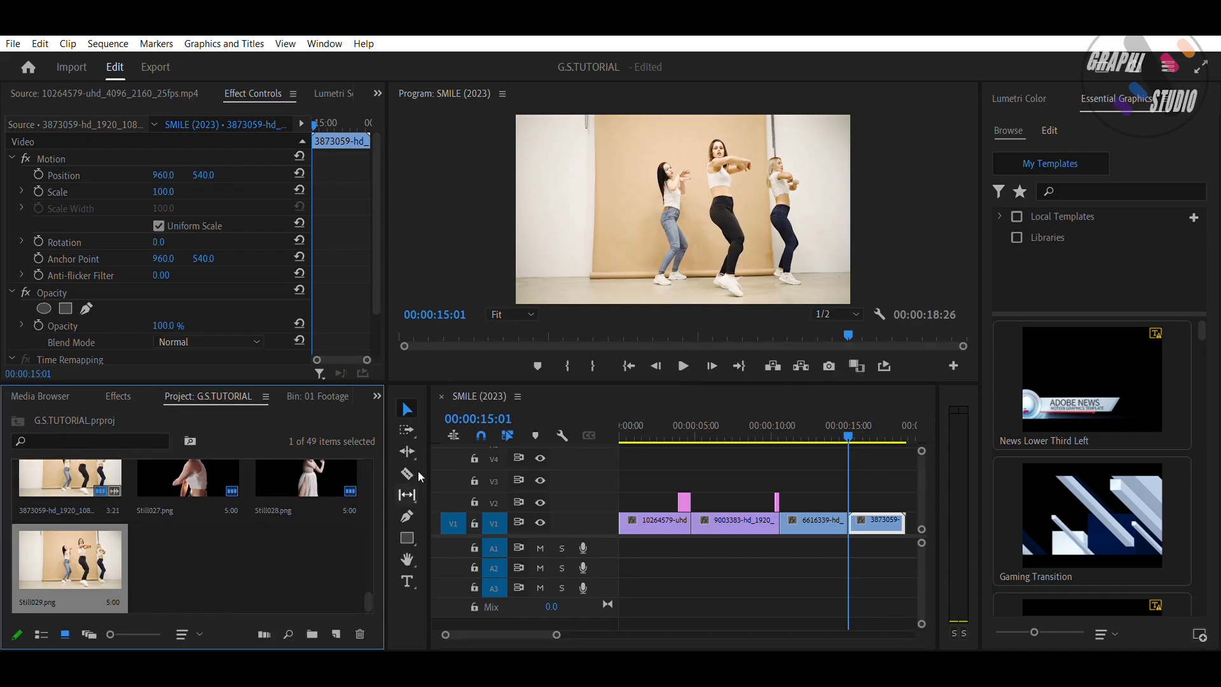
Step: Place Still029 on track V2 at the playhead and open it for editing in Adobe Photoshop
drag(99, 550, 840, 498)
right_click(841, 495)
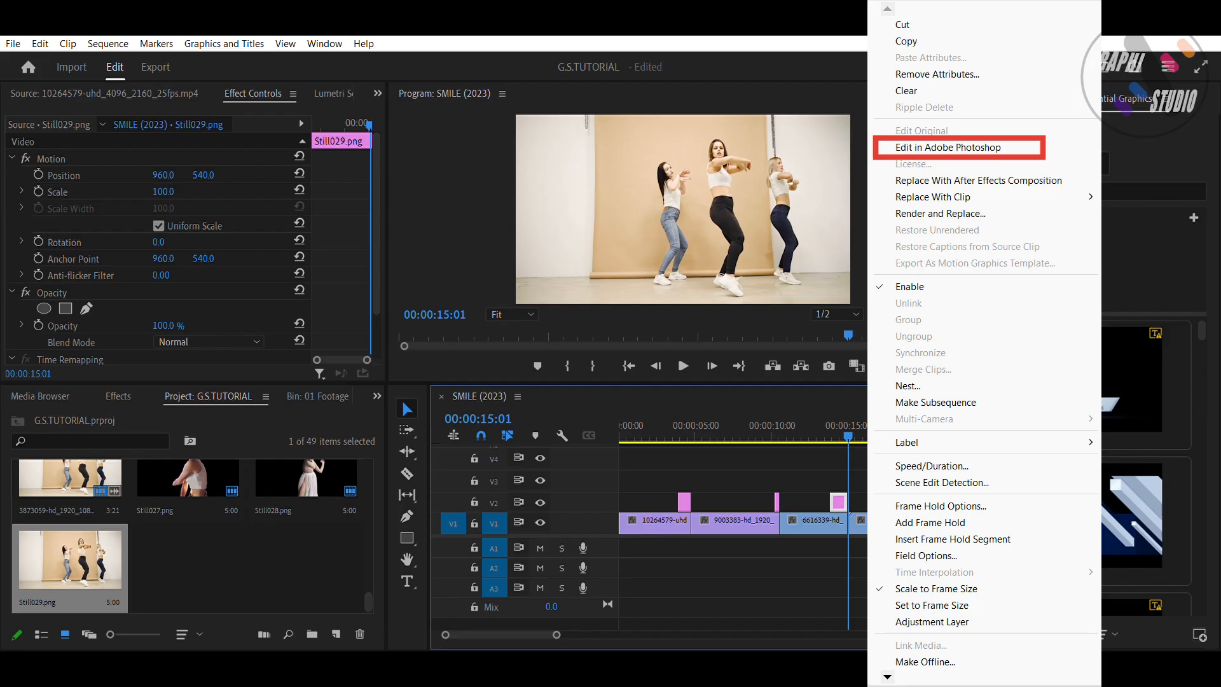
click(971, 150)
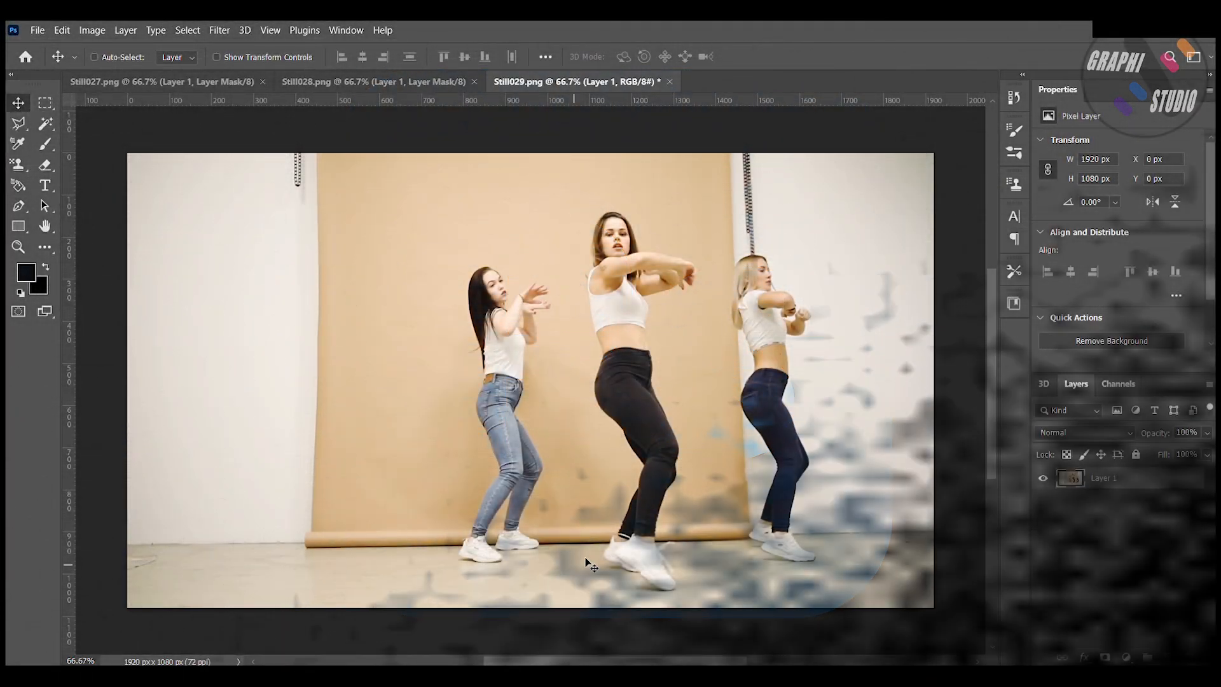
Step: Remove the background from Still029 and save the image
click(1111, 341)
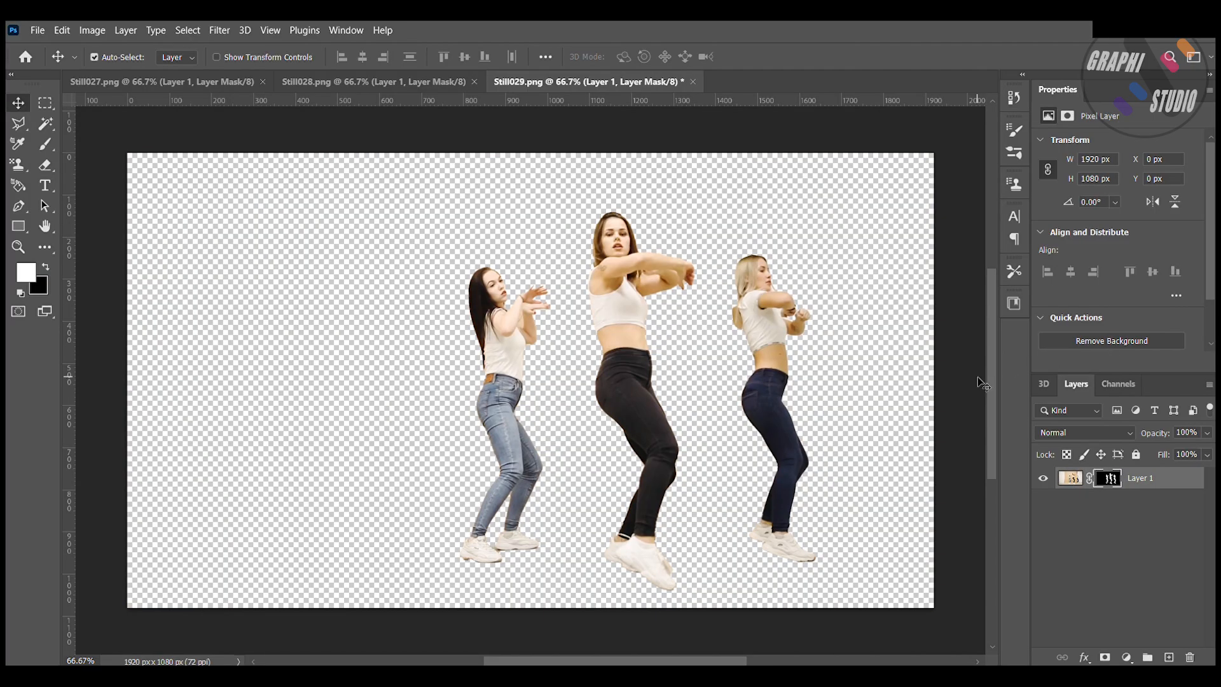
key(ctrl+s)
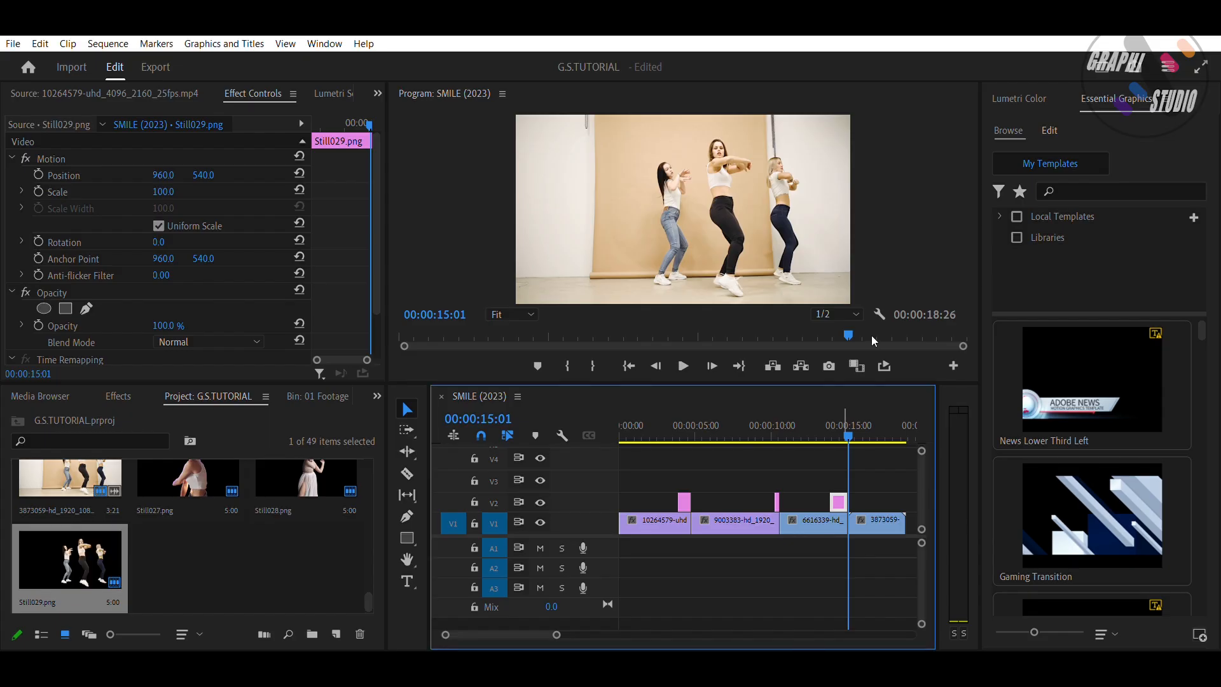
Step: Keyframe Still029's Position at 00:00:14:13, set Y to about 147 at 00:00:14:22 and -200.5 at 00:00:14:27
drag(848, 414, 841, 409)
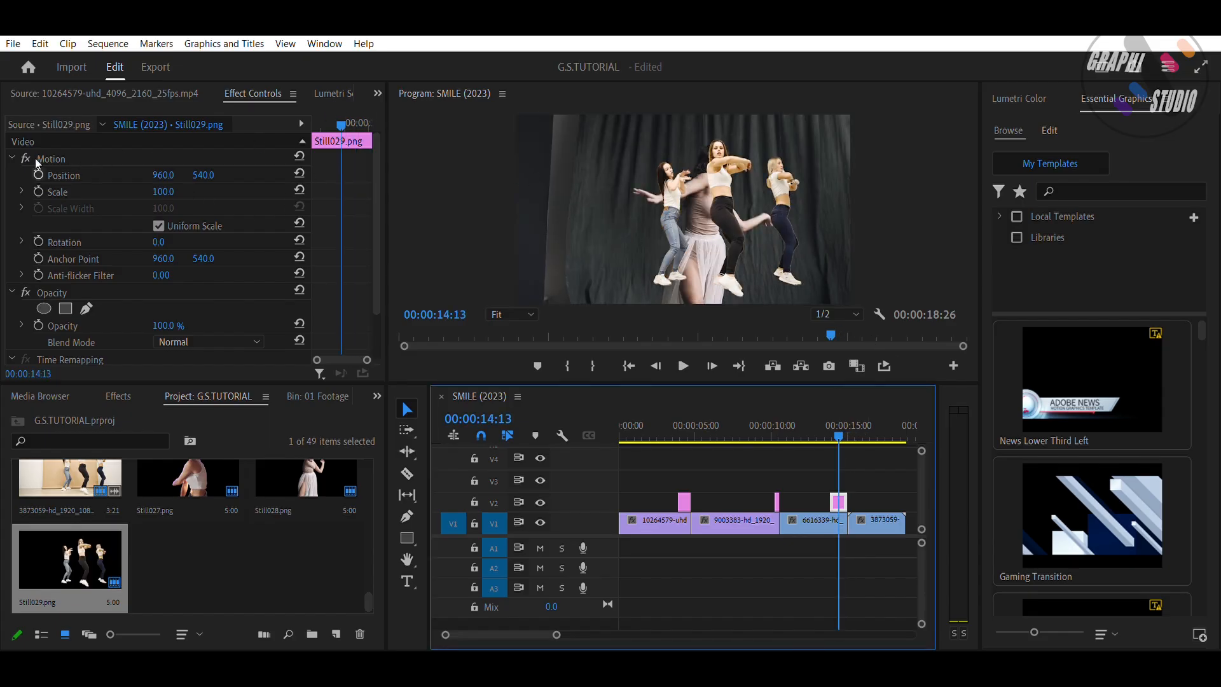
click(38, 174)
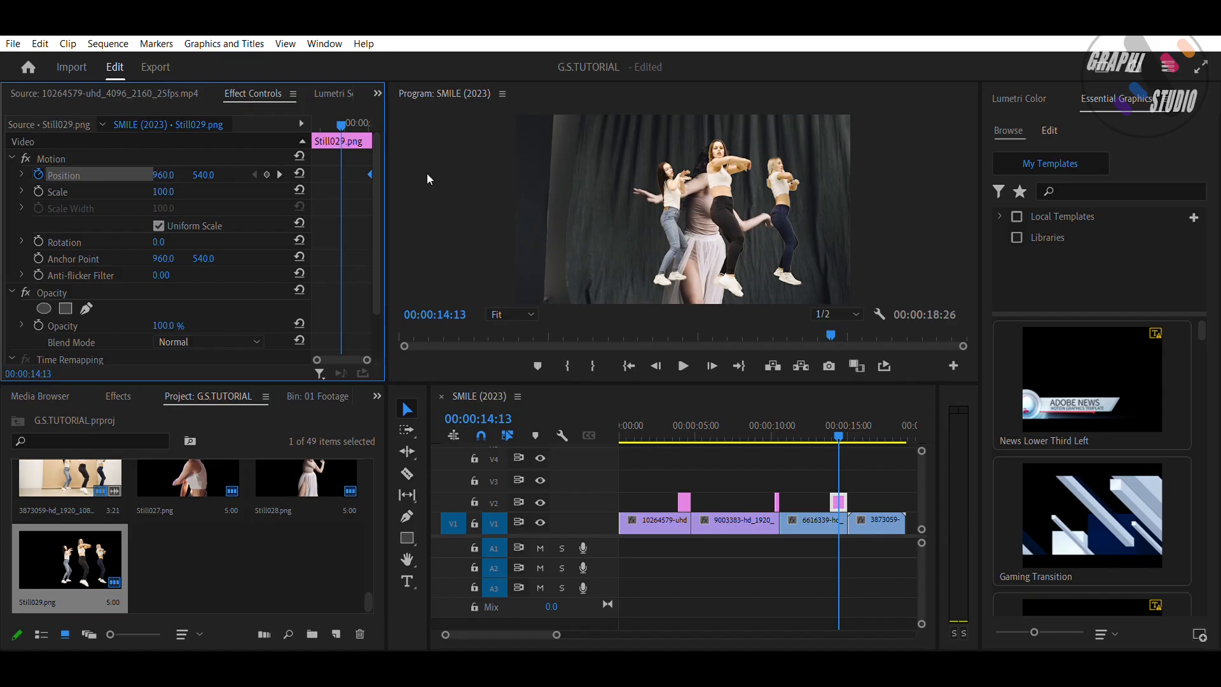
key(Down)
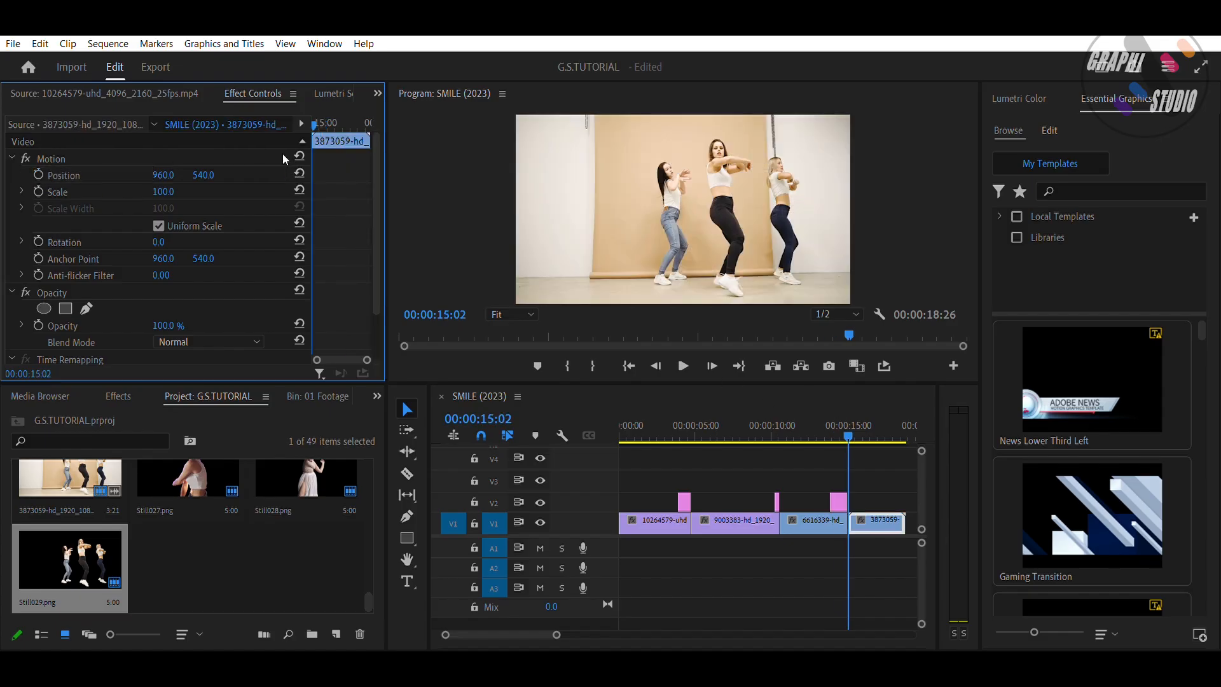
key(shift+Left)
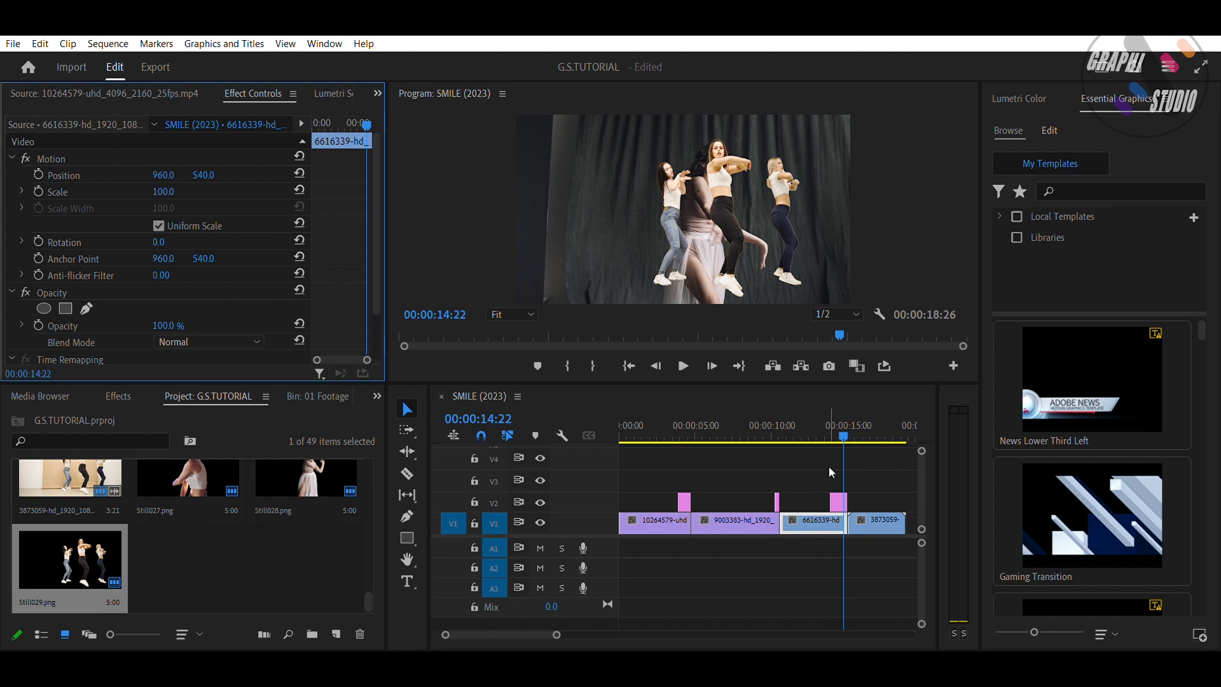
click(838, 502)
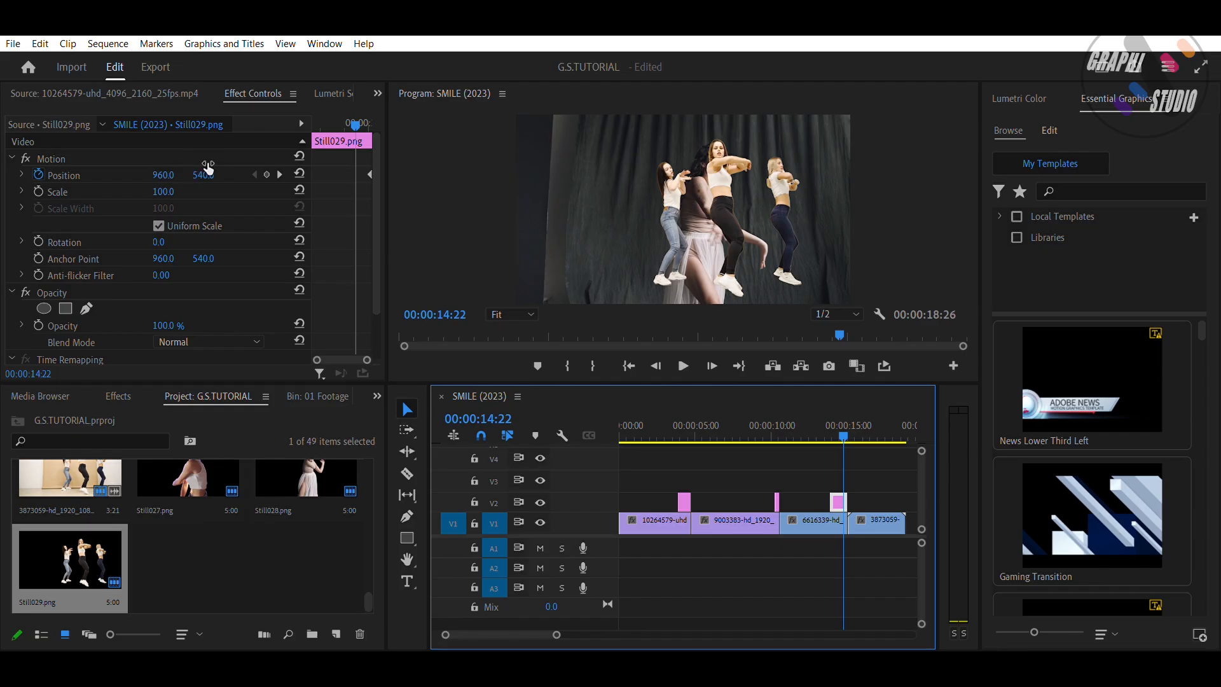
drag(208, 167, 337, 167)
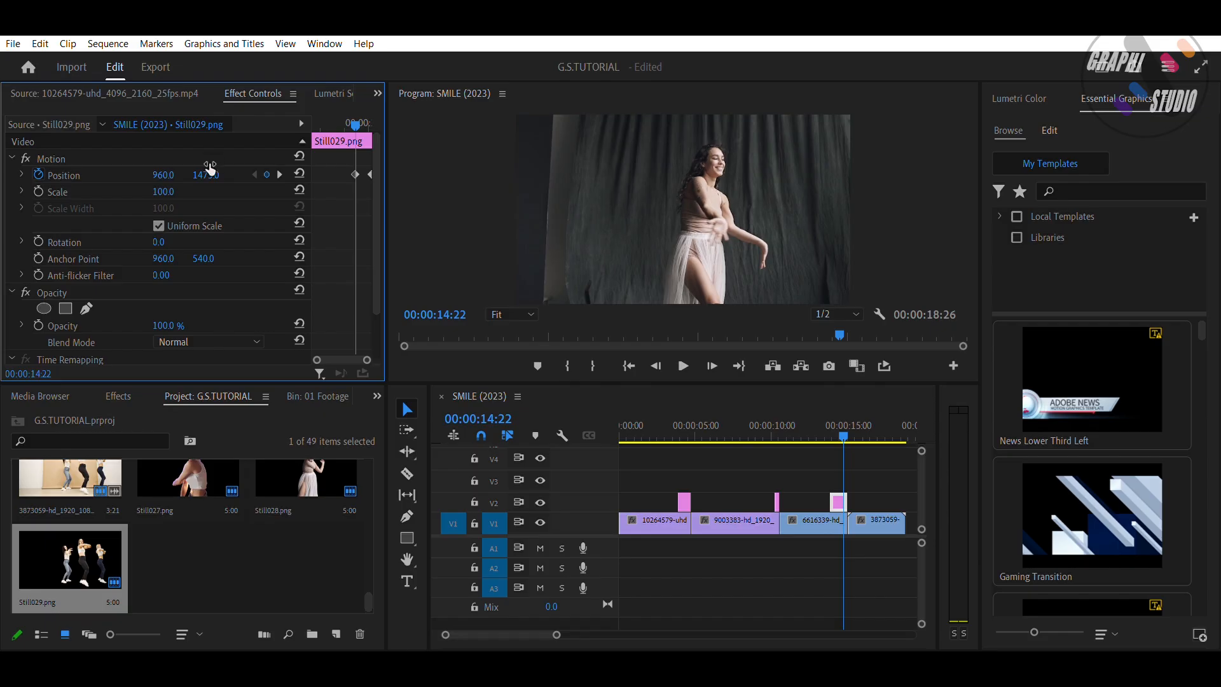
key(shift+Right)
drag(214, 171, 48, 171)
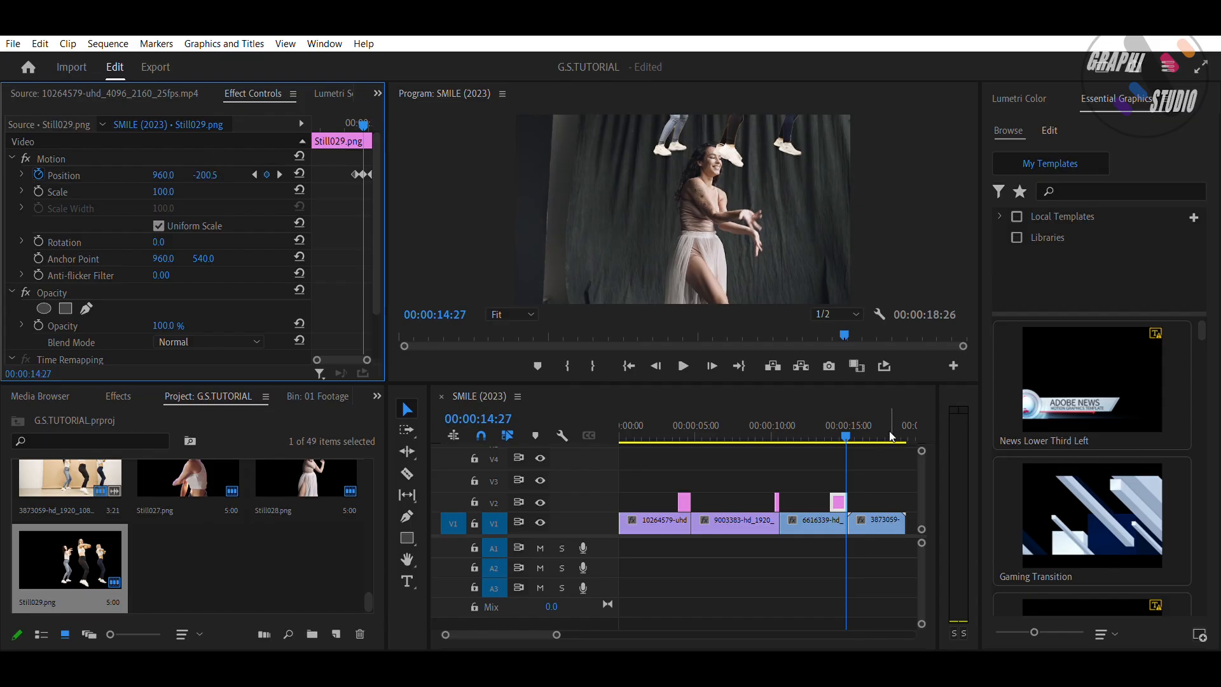
Step: Play back the sequence, including from the start, to review the Still029 animation
drag(839, 411, 829, 404)
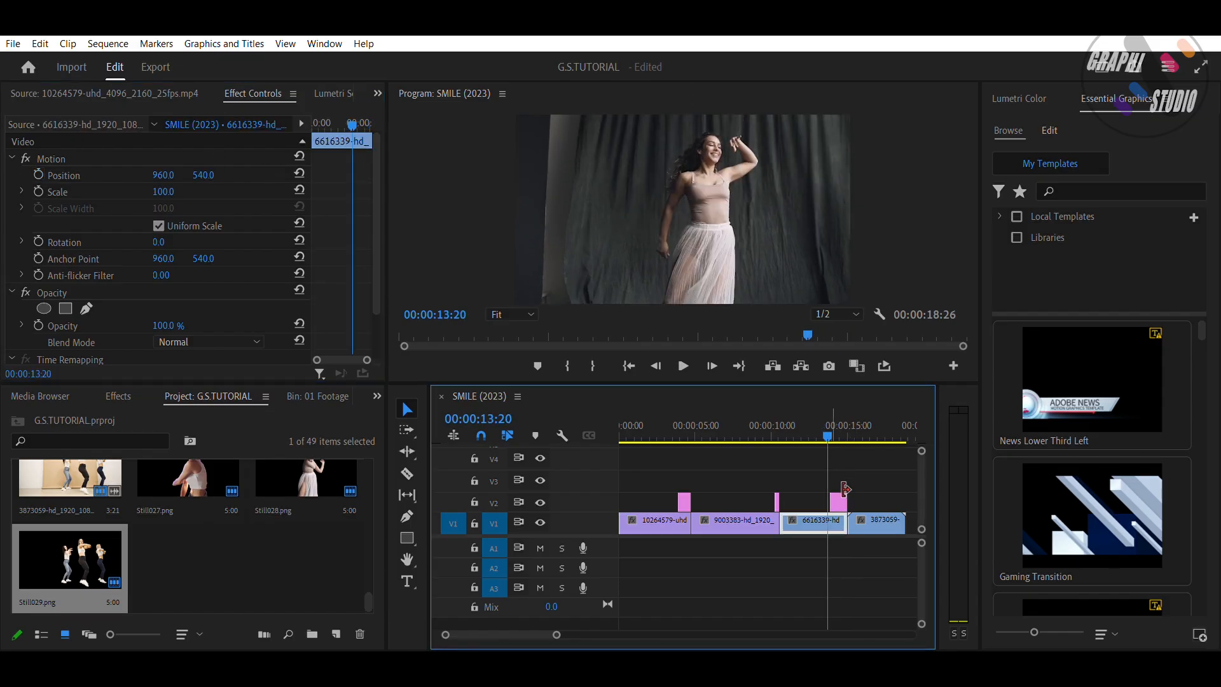
key(space)
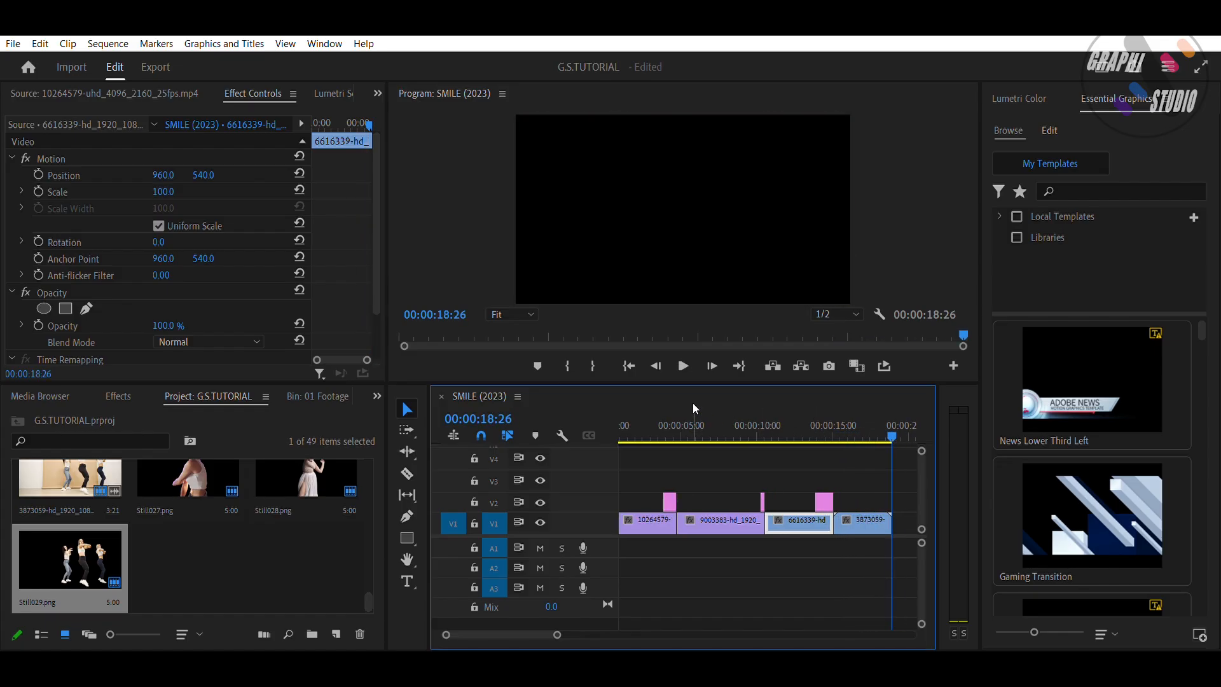
key(Home)
key(space)
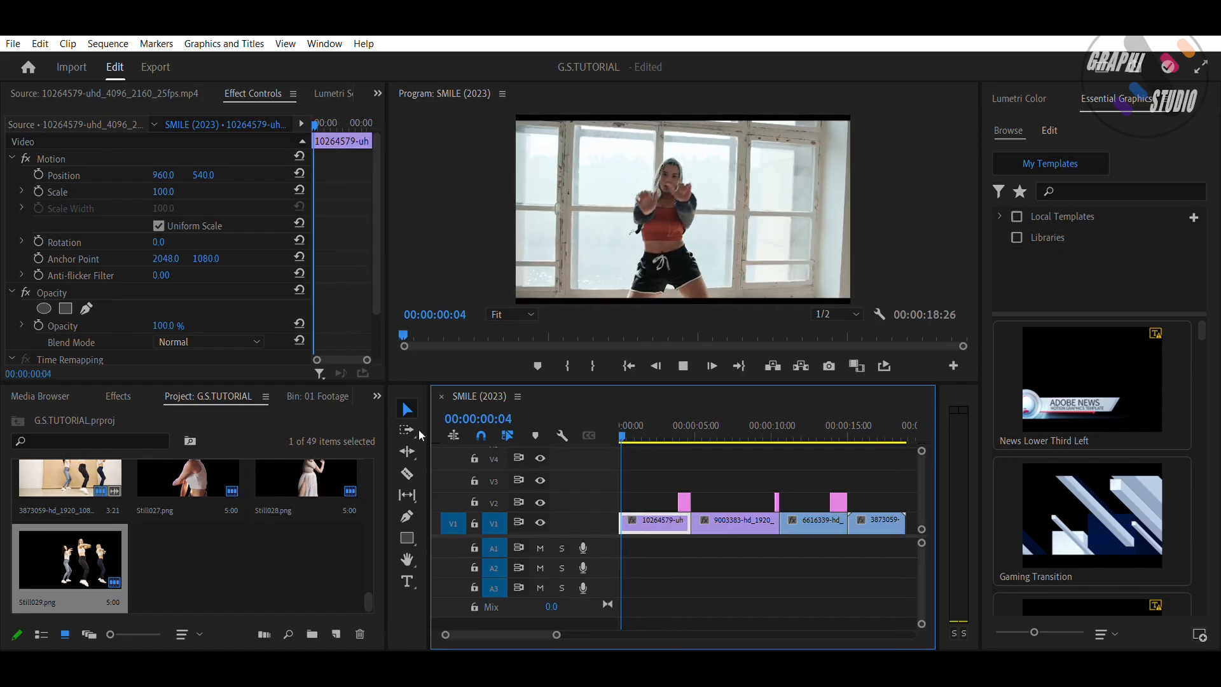